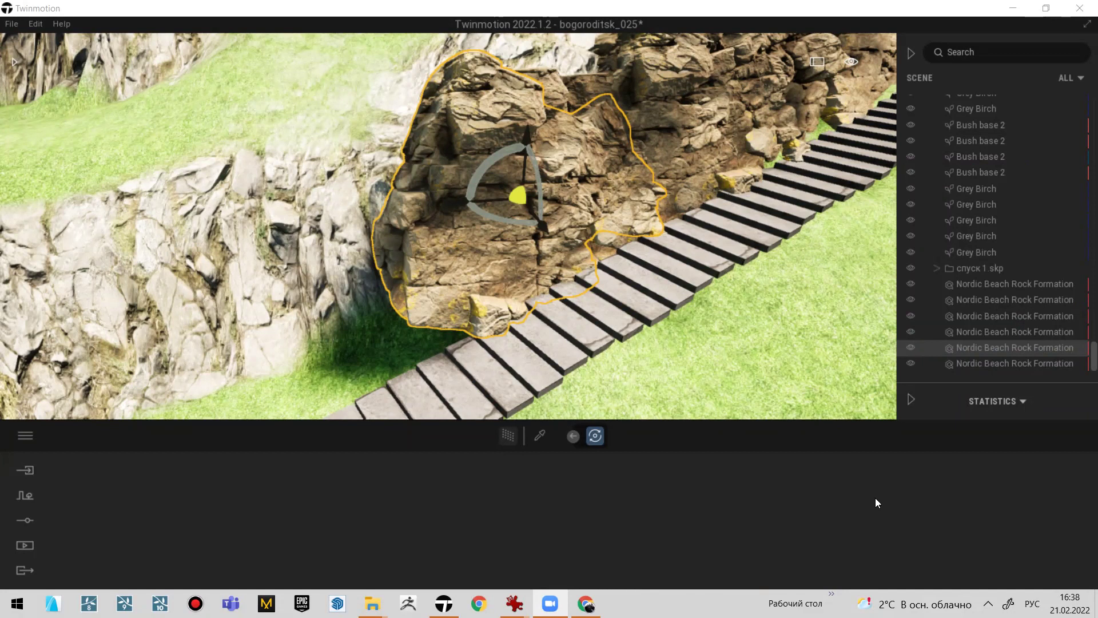
- Duplicate the selected Nordic Beach Rock Formation at the lower end of the rock wall beside the staircase
middle_click_drag(564, 389, 424, 337, "shift")
left_click_drag(332, 320, 537, 324)
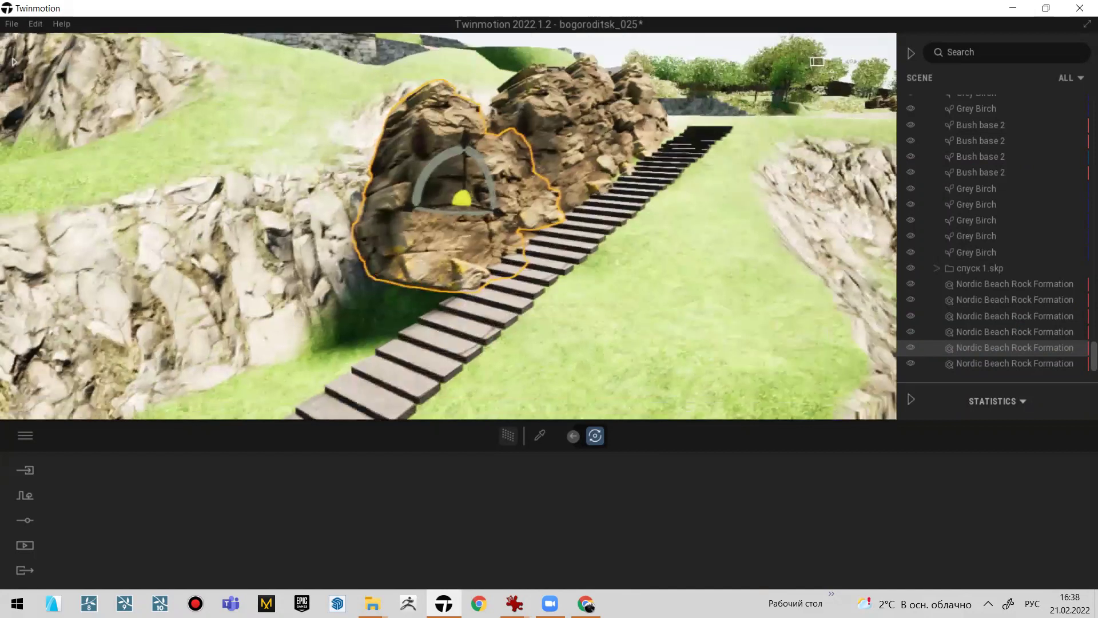
right_click_drag(575, 404, 613, 320)
key("w")
key("w")
scroll(589, 262, "down", 2)
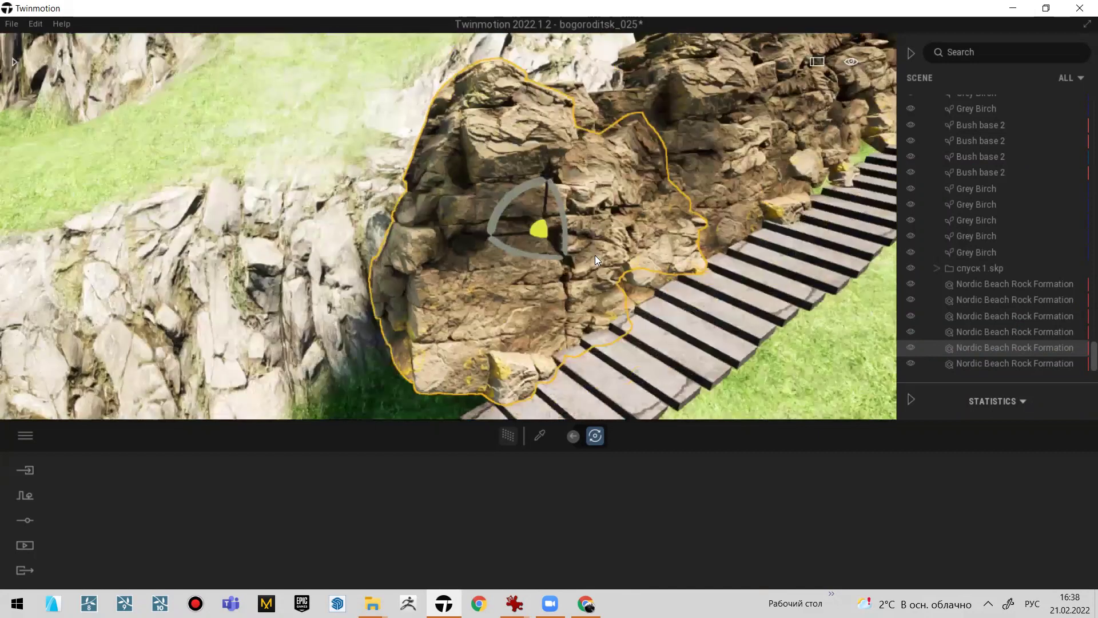
left_click_drag(497, 231, 496, 230)
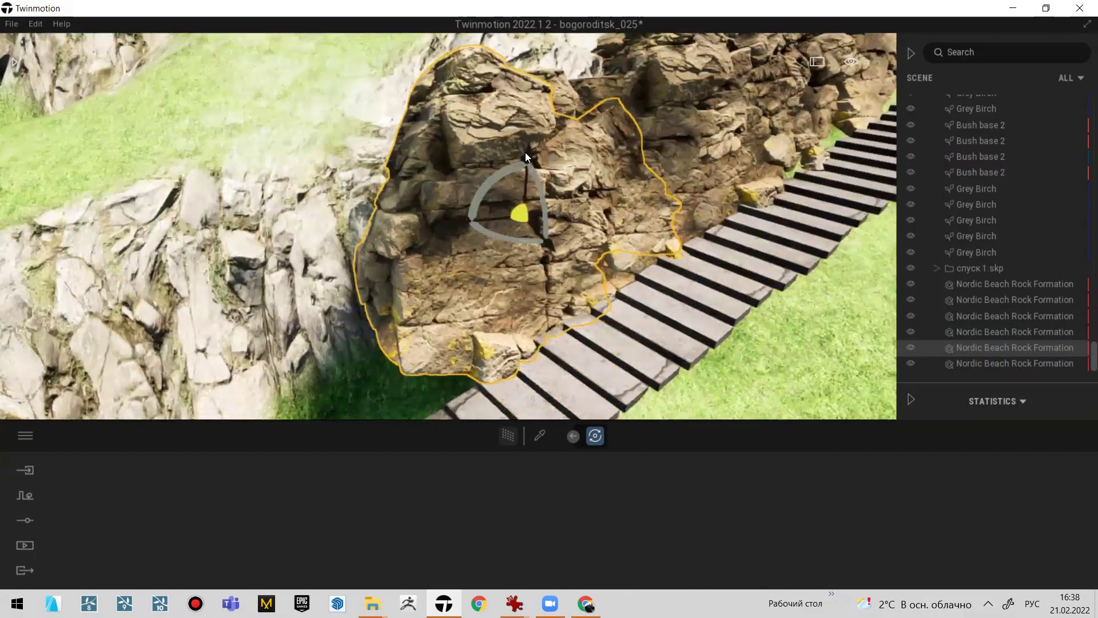
right_click_drag(508, 193, 471, 220)
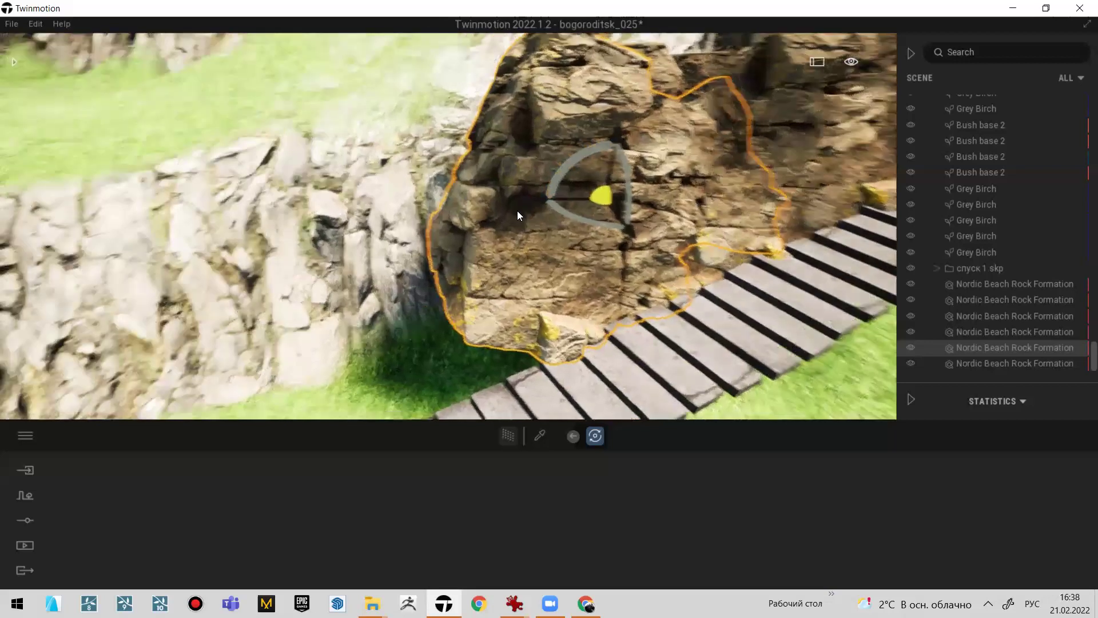
key("ctrl+v")
left_click(505, 380)
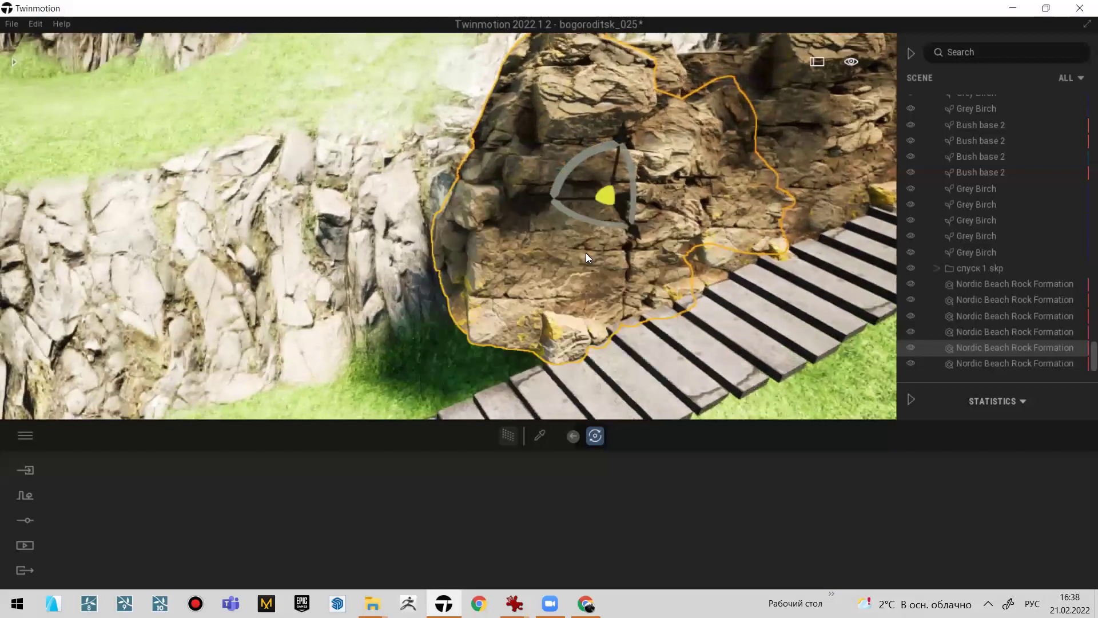
- Move the copied rock down the slope to extend the wall alongside the lower stairs
left_click_drag(468, 223, 366, 266)
left_click_drag(387, 182, 379, 258)
right_click_drag(379, 258, 491, 224)
key("s")
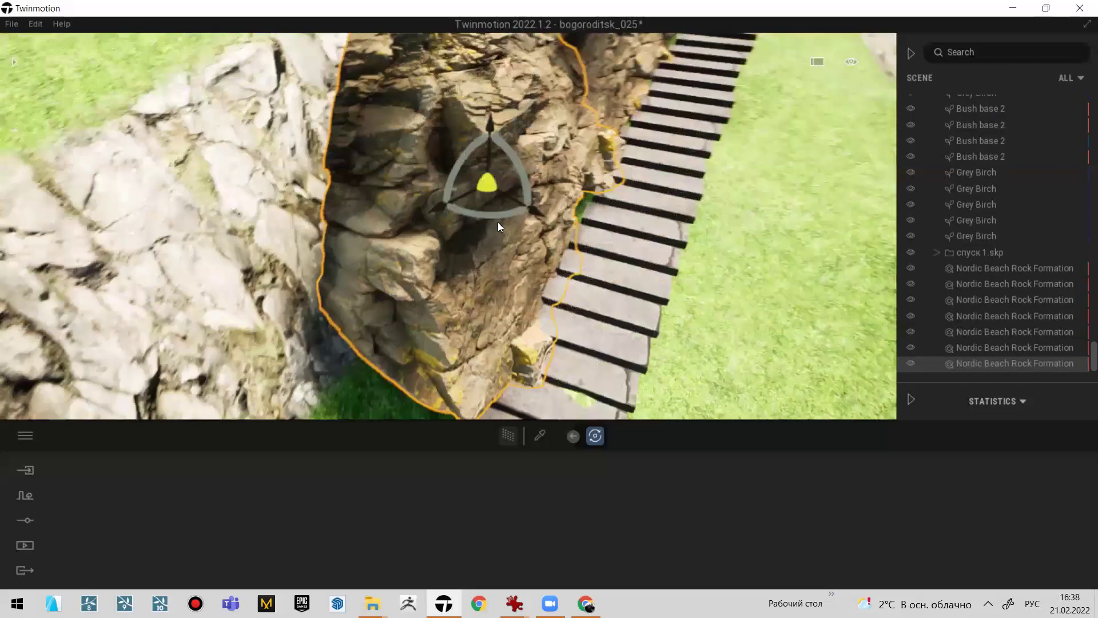
left_click_drag(491, 221, 447, 156)
- Select a Nordic Beach Rock Formation in the middle of the staircase wall and duplicate it in place
right_click_drag(558, 225, 533, 172)
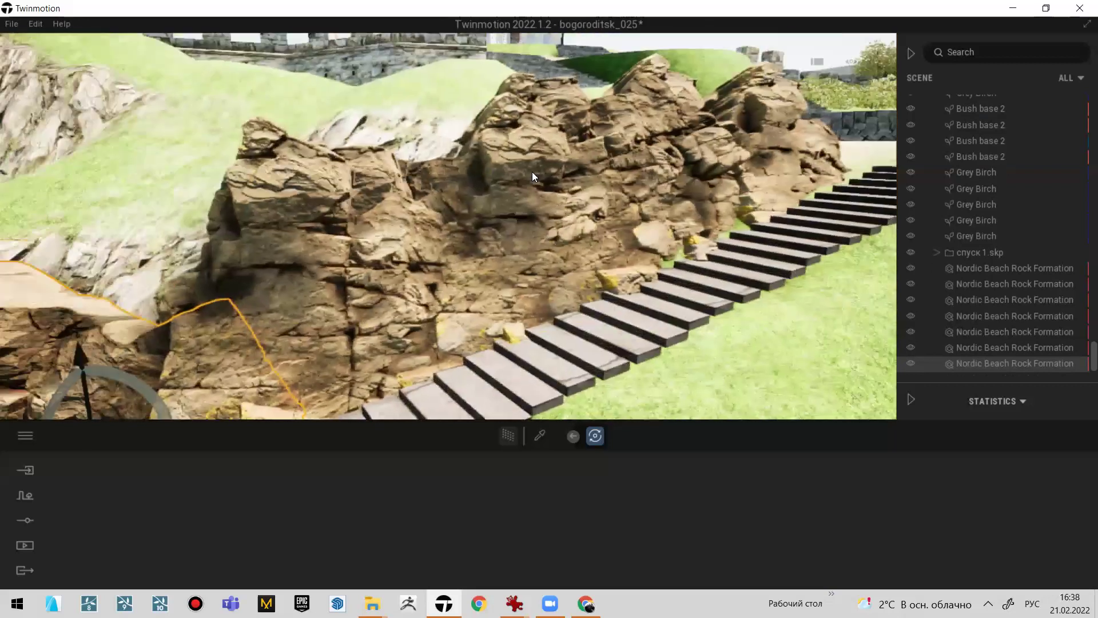
left_click(526, 174)
right_click_drag(534, 210, 625, 208)
left_click(542, 134)
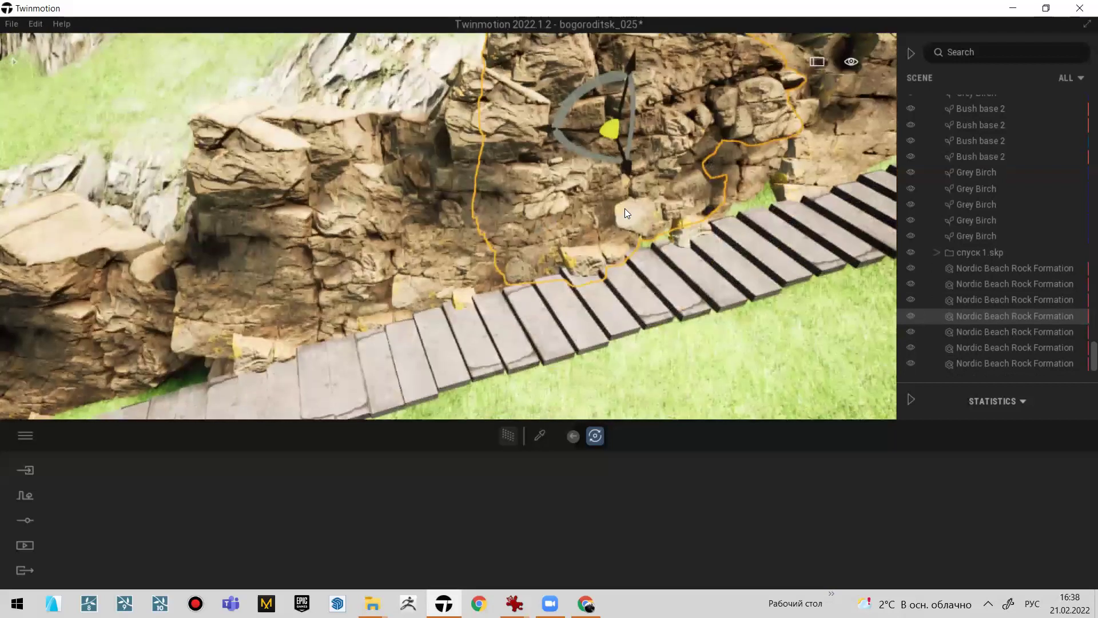
key("ctrl+v")
left_click(513, 372)
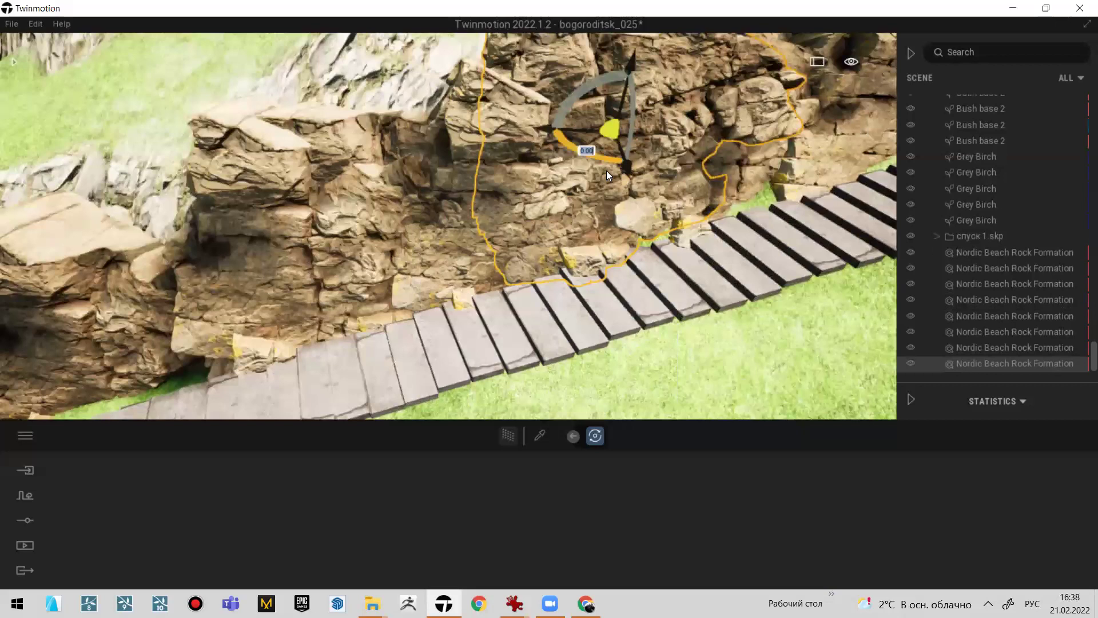
- Shift the new rock copy to the lower end of the wall, sink it into the slope and adjust its horizontal position
left_click_drag(605, 149, 186, 165)
middle_click_drag(186, 165, 272, 168)
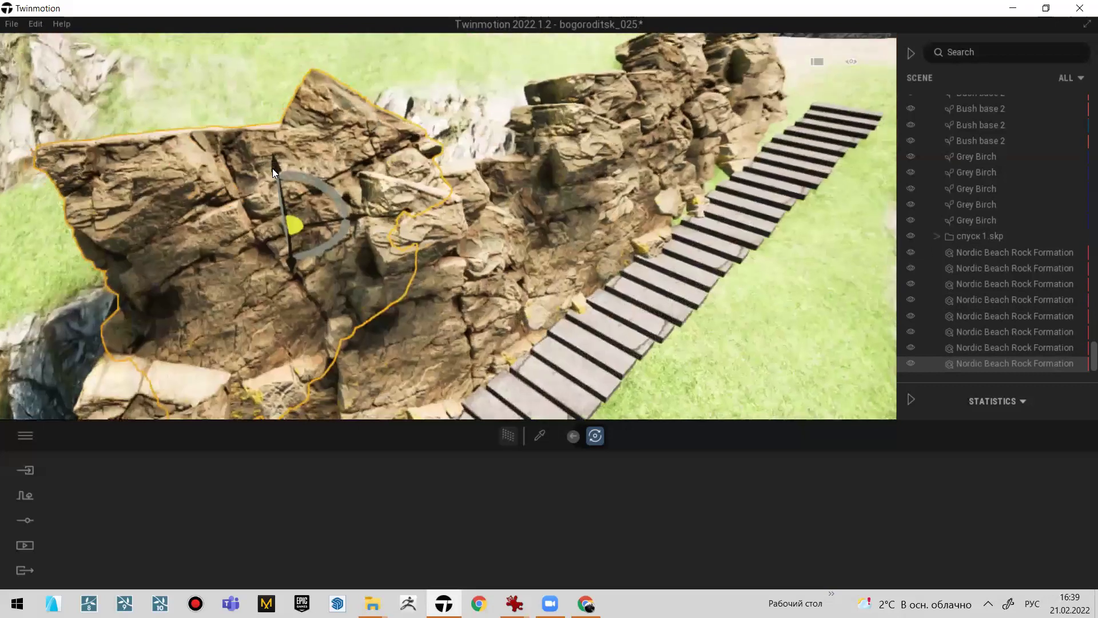
left_click_drag(275, 169, 297, 255)
right_click_drag(299, 255, 428, 261)
left_click_drag(445, 265, 442, 250)
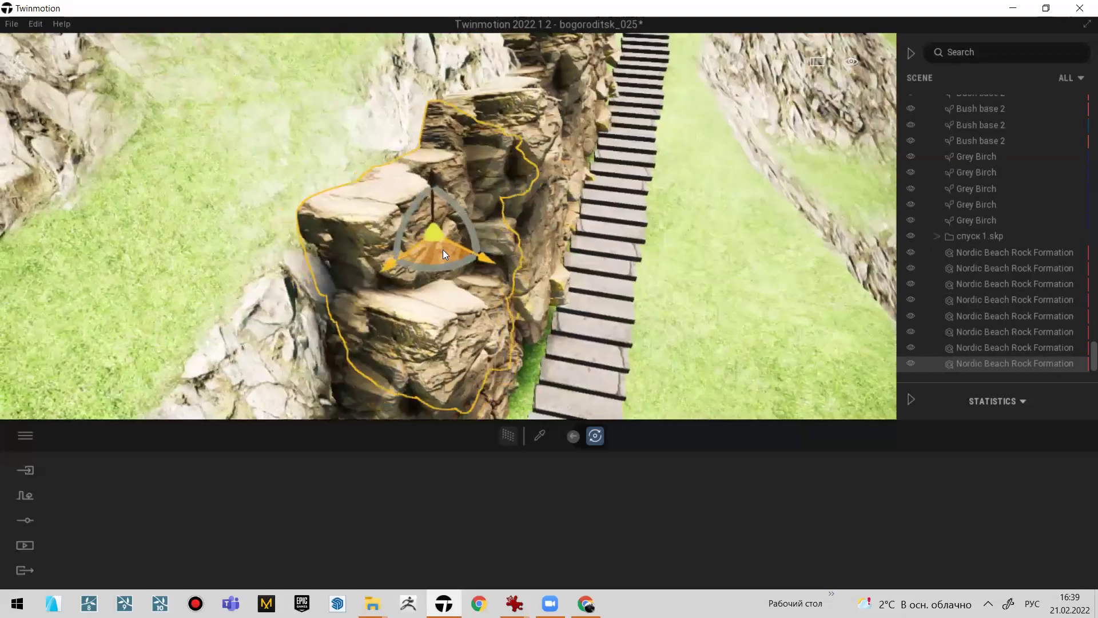
- Switch to the reference engraving in IrfanView, examine its staircase, rock wall and vegetation, and compare them with the Twinmotion scene
key("alt+Tab")
key("alt+Tab")
scroll(572, 294, "up", 5)
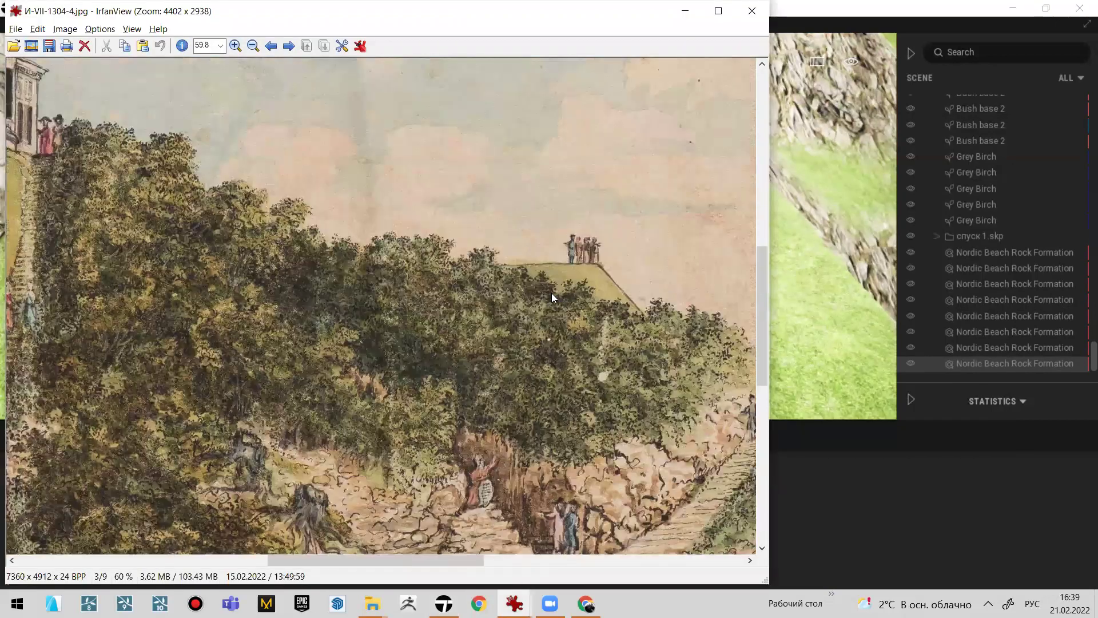
right_click_drag(552, 292, 543, 291)
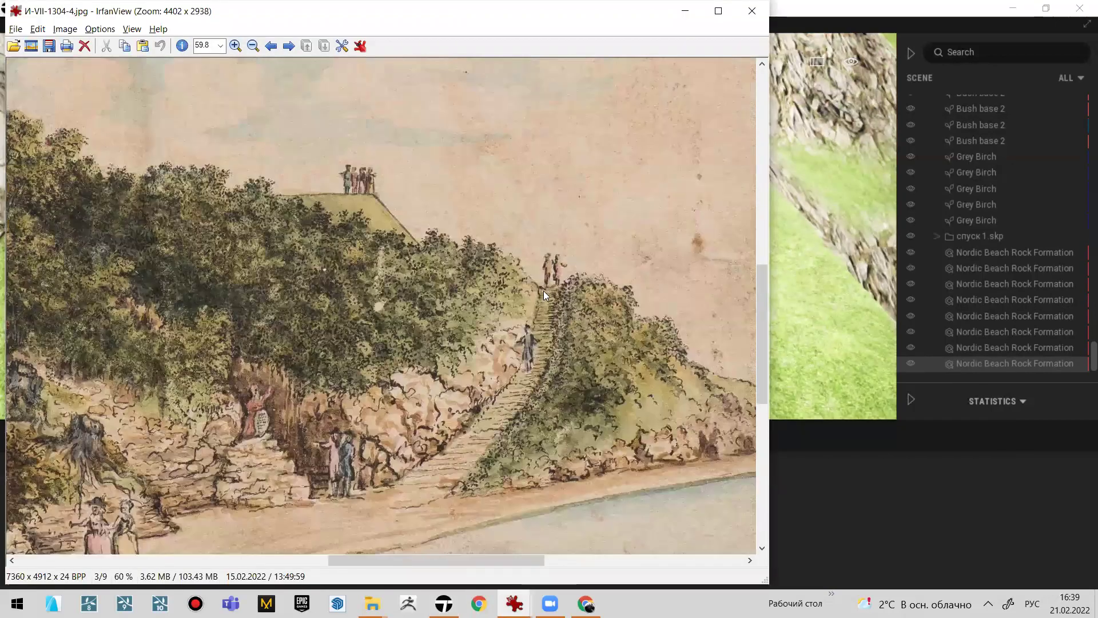
right_click_drag(398, 429, 511, 374)
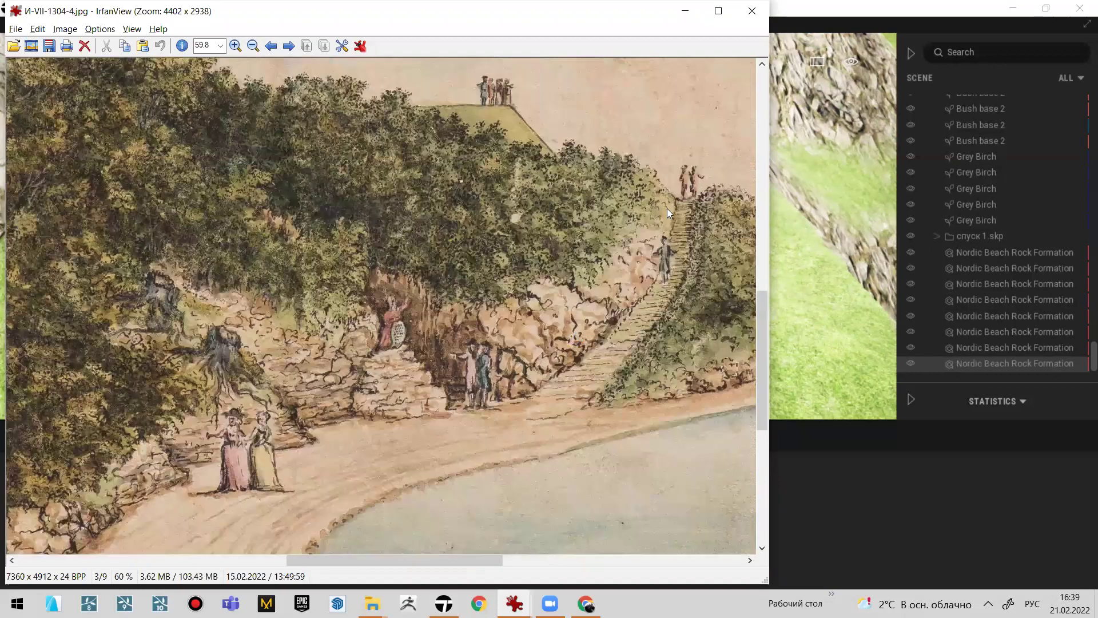
right_click_drag(483, 292, 370, 330)
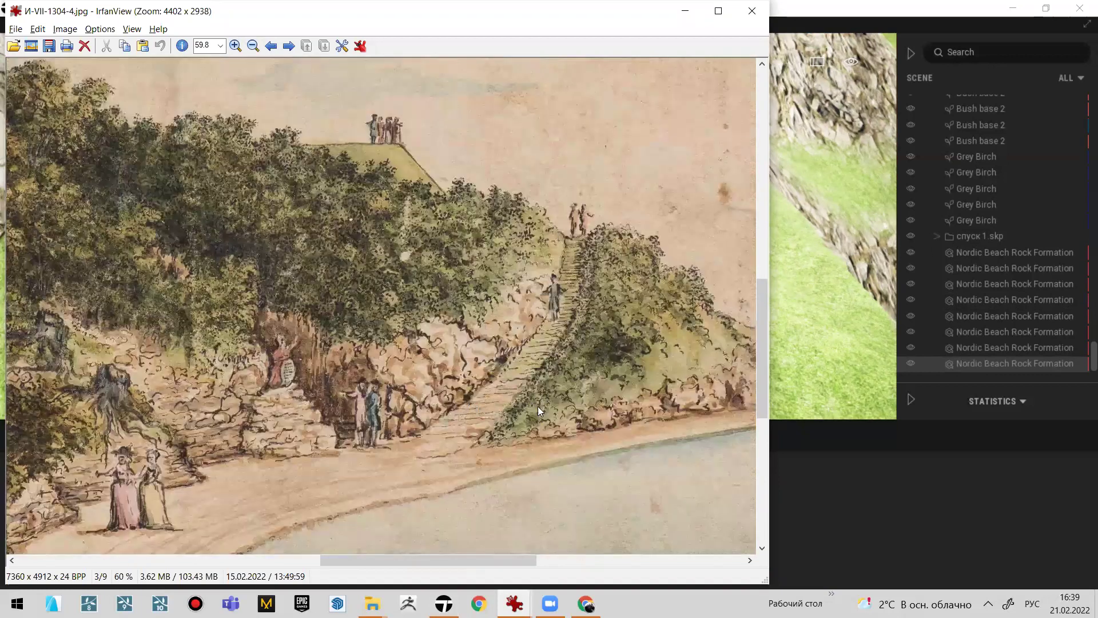
key("Right")
key("Up")
left_click(867, 4)
middle_click_drag(493, 269, 510, 203, "shift")
left_click(556, 132)
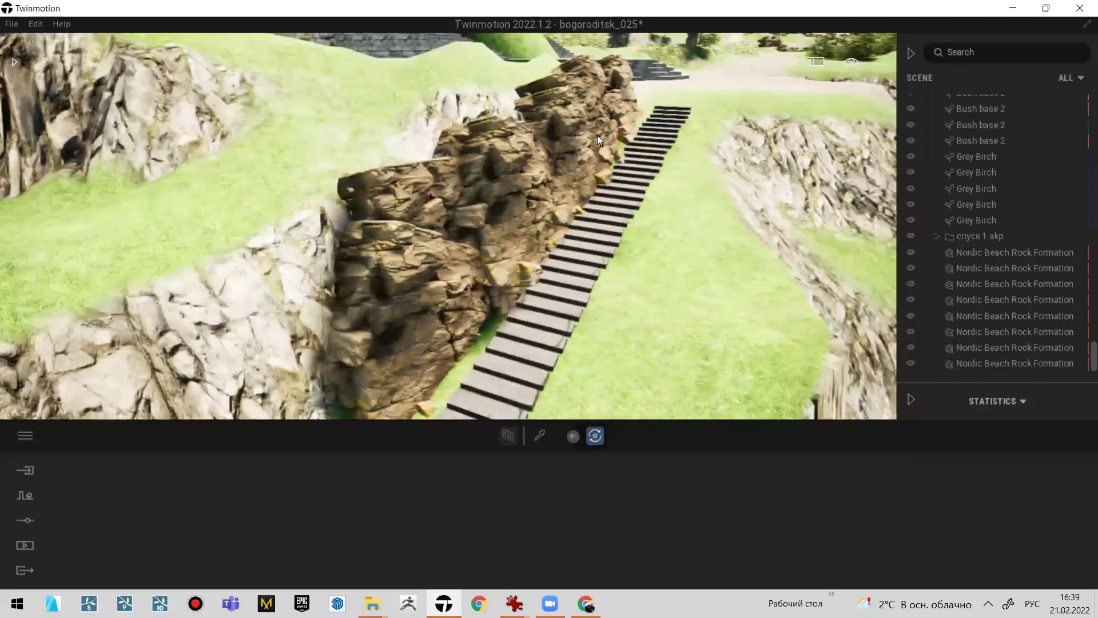
key("alt+Tab")
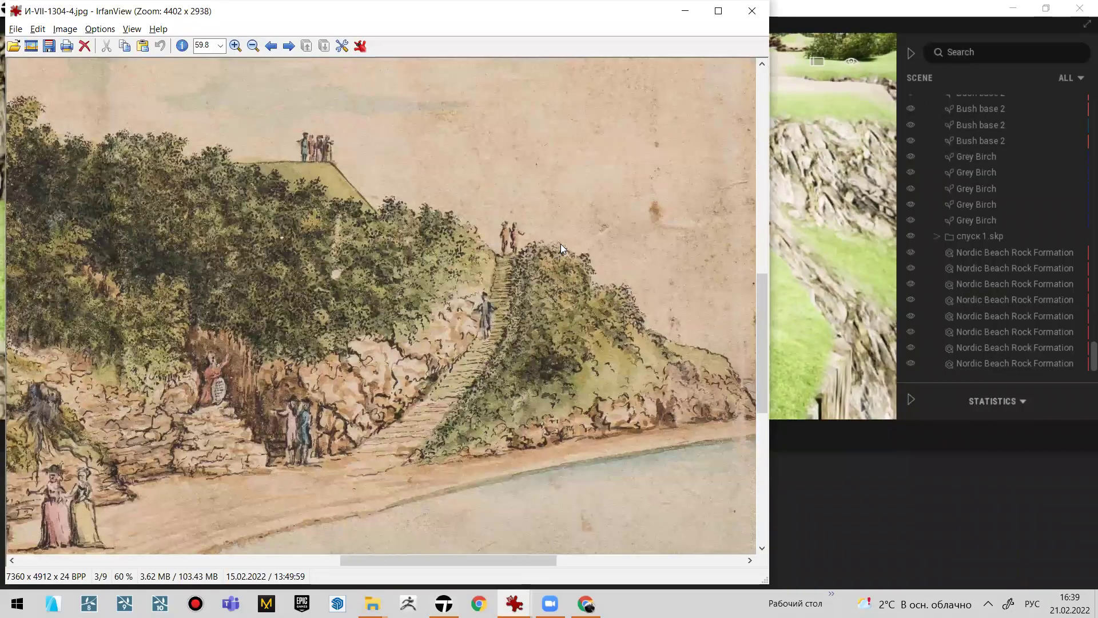
key("alt+Tab")
- Open terrain sculpting for the Рельеф landscape and choose a sculpting brush for the ground behind the rock wall
middle_click_drag(307, 189, 228, 213, "shift")
left_click(511, 516)
left_click(615, 437)
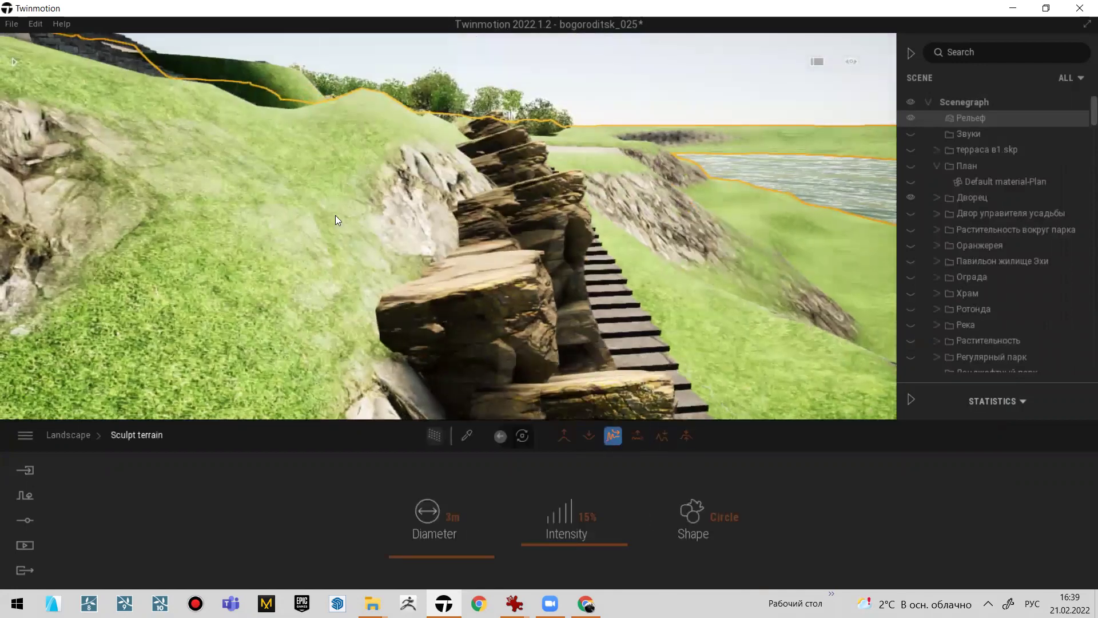
mouse_move(340, 147)
right_mouse_down()
mouse_move(337, 200)
mouse_move(341, 147)
right_mouse_up()
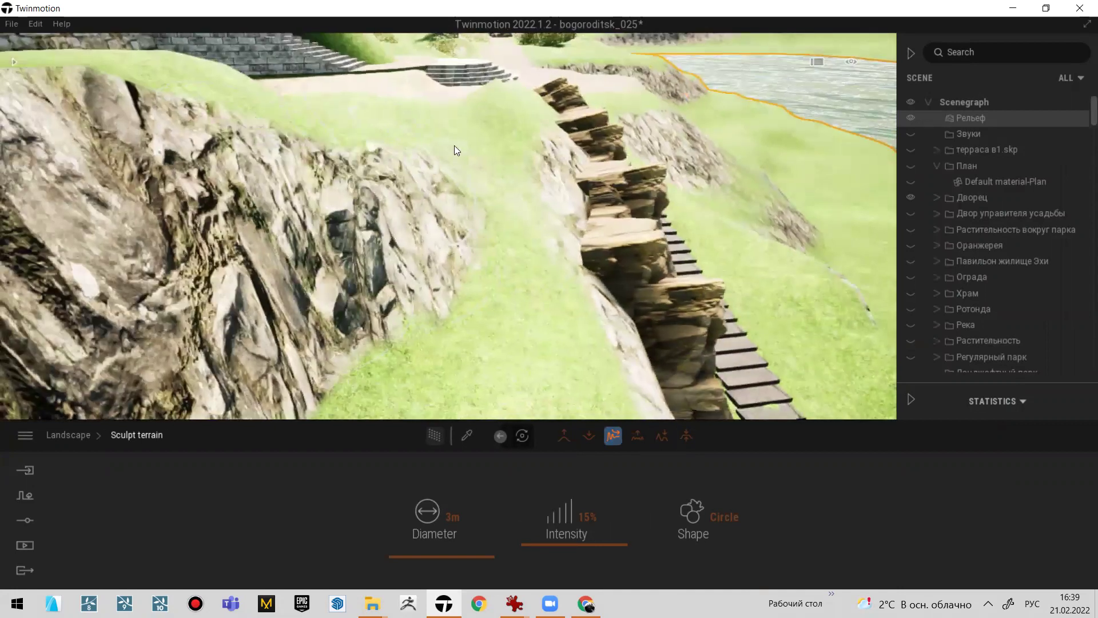
middle_click_drag(518, 120, 484, 202)
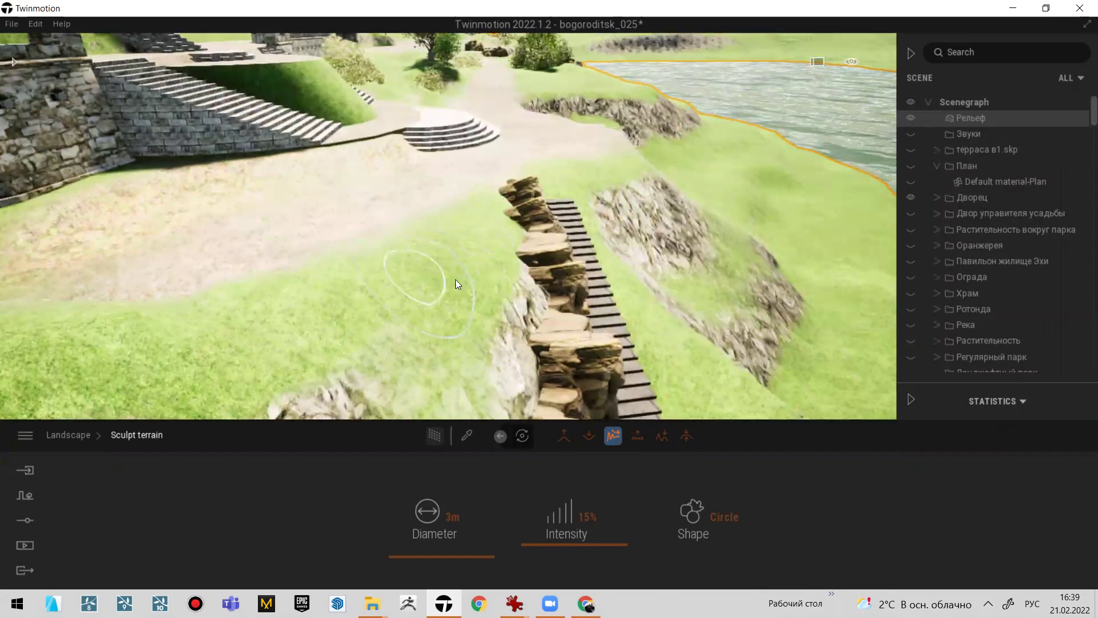
scroll(486, 234, "up", 5)
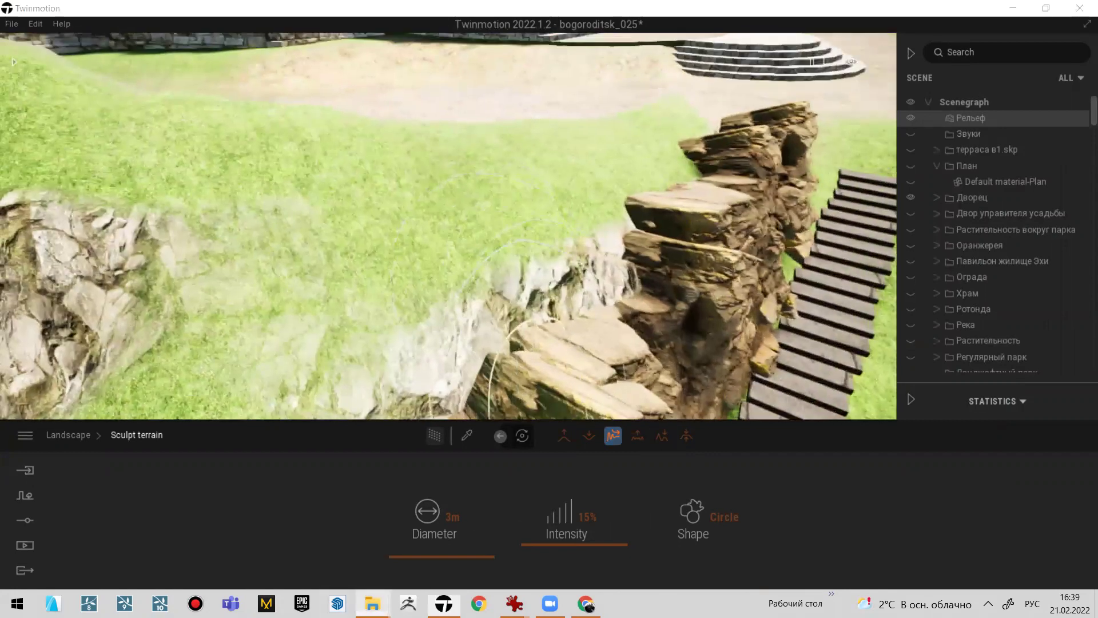
left_click(583, 15)
middle_click_drag(469, 196, 386, 164, "shift")
middle_click_drag(375, 202, 479, 277)
scroll(598, 217, "up", 3)
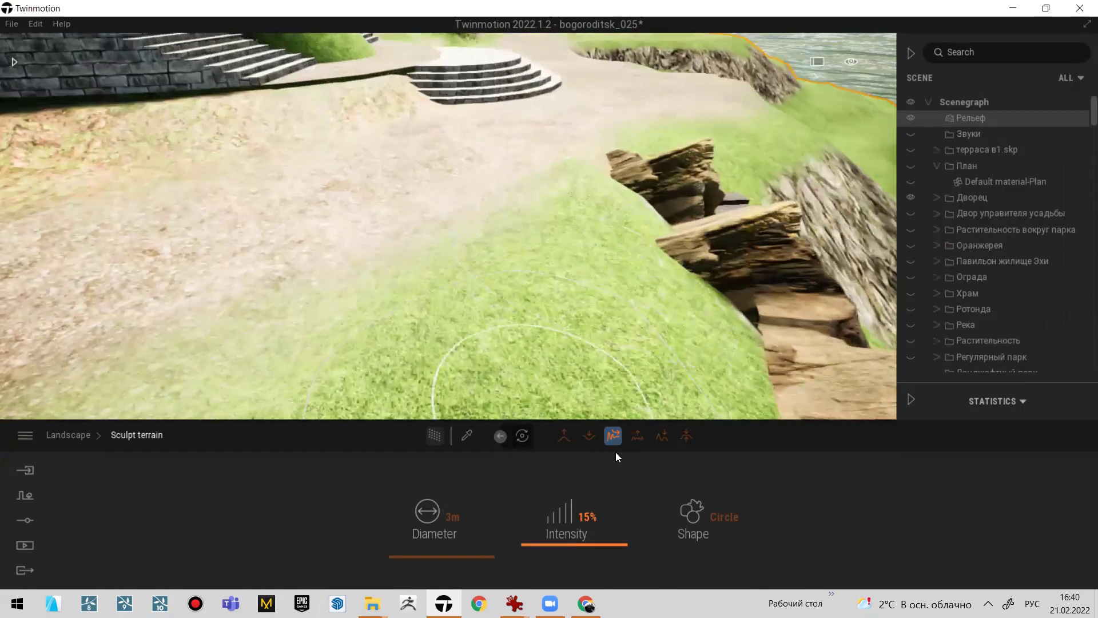
- Sculpt the grassy ground between the sandy path and the upper rocks of the wall
mouse_move(539, 182)
left_mouse_down()
mouse_move(564, 195)
mouse_move(450, 207)
mouse_move(540, 221)
mouse_move(473, 179)
left_mouse_up()
scroll(443, 255, "down", 3)
middle_click_drag(435, 258, 457, 164)
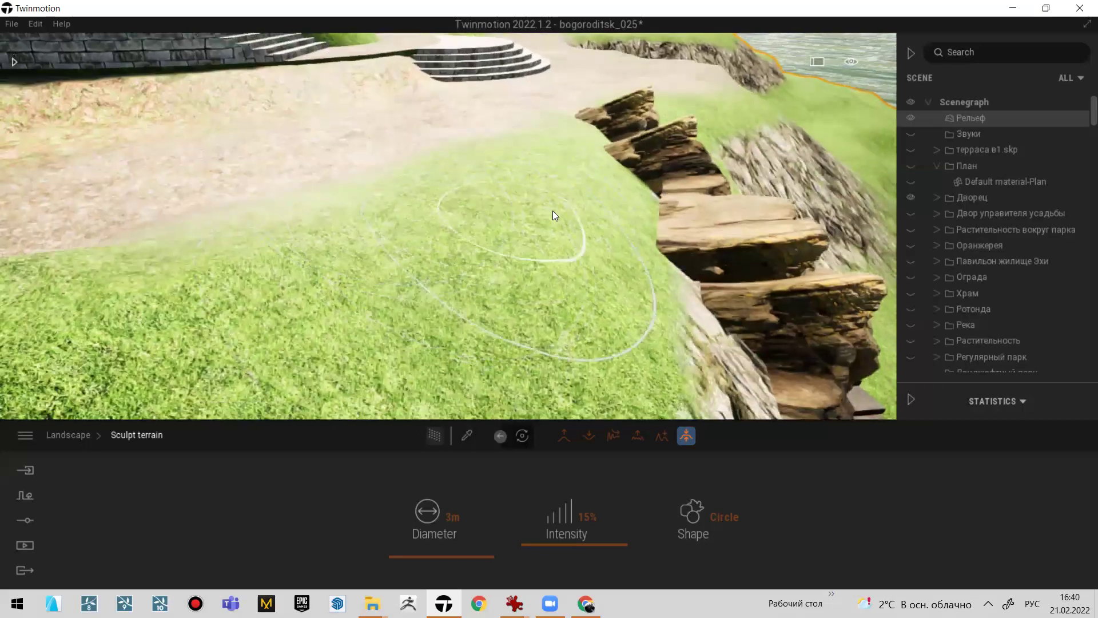
mouse_move(569, 184)
right_mouse_down()
mouse_move(485, 267)
mouse_move(414, 217)
right_mouse_up()
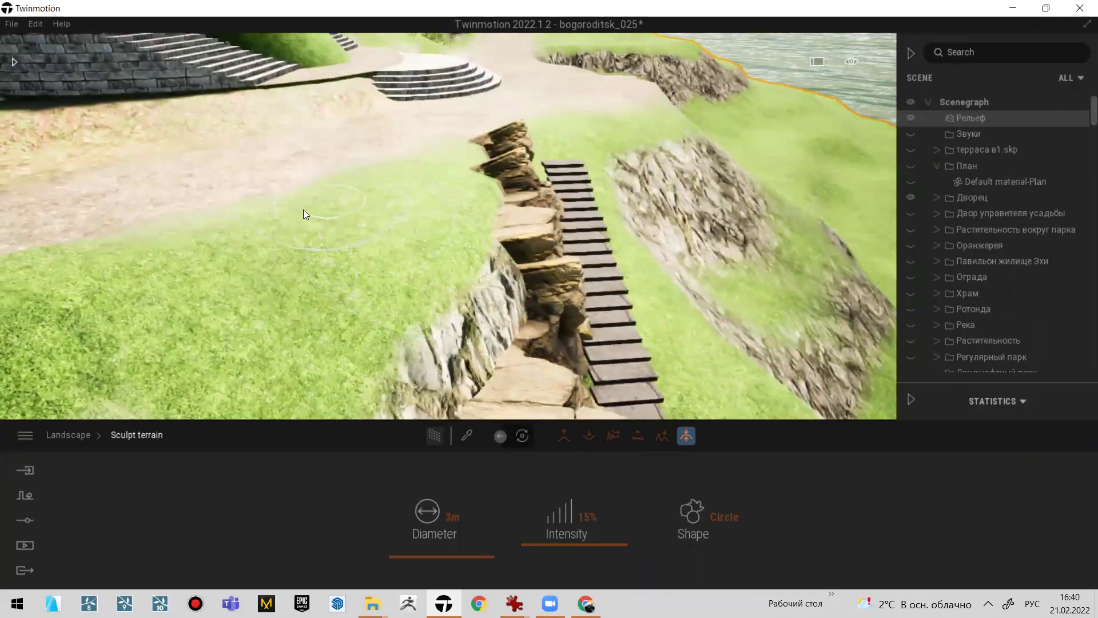
right_click_drag(474, 272, 552, 162)
mouse_move(552, 168)
left_mouse_down()
mouse_move(571, 171)
mouse_move(547, 113)
left_mouse_up()
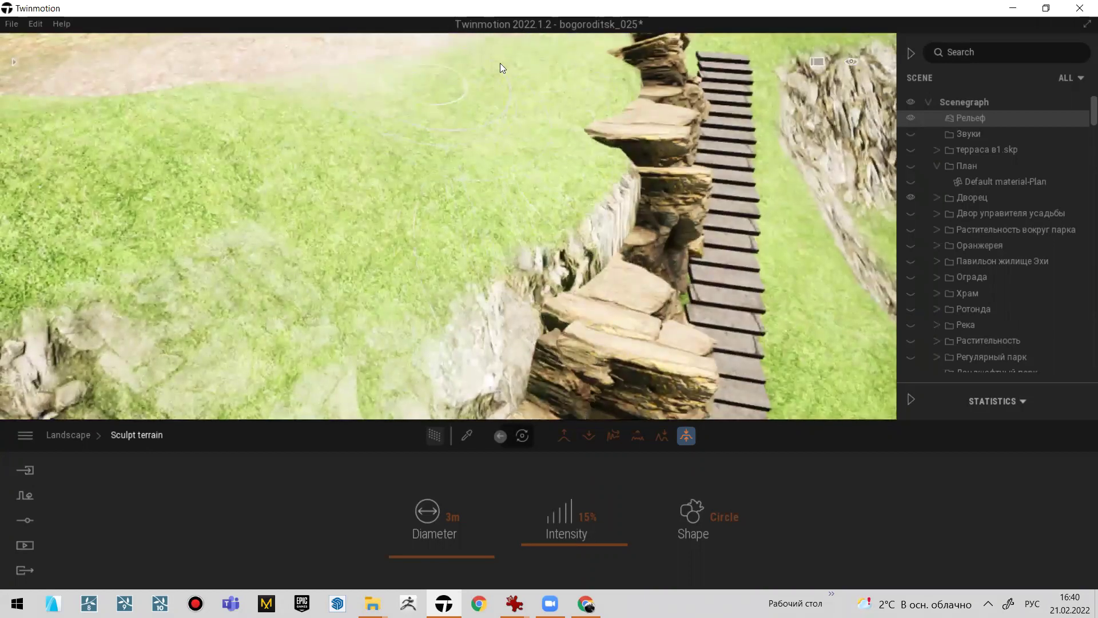
- Sculpt the terrain edge behind the rock wall and check it against the reference engraving
mouse_move(547, 115)
middle_mouse_down()
mouse_move(544, 144)
mouse_move(500, 175)
mouse_move(495, 107)
middle_mouse_up()
scroll(406, 167, "down", 3)
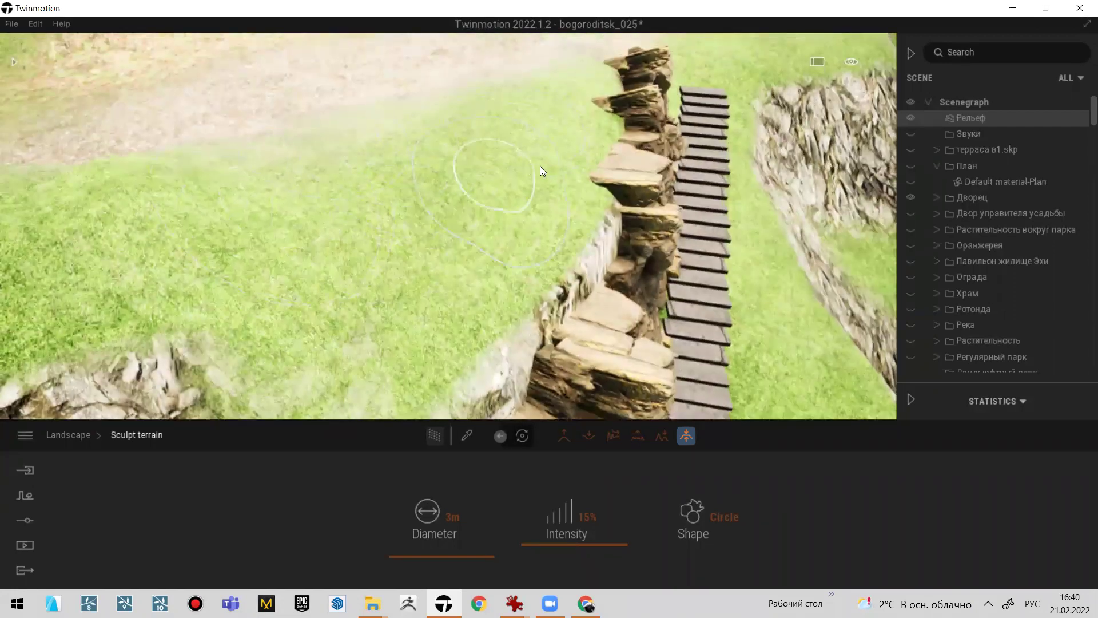
left_click_drag(540, 165, 545, 127)
mouse_move(540, 220)
middle_mouse_down()
mouse_move(542, 128)
mouse_move(354, 123)
middle_mouse_up()
mouse_move(504, 123)
middle_mouse_down()
mouse_move(506, 168)
mouse_move(571, 207)
middle_mouse_up()
right_click_drag(572, 189, 577, 220)
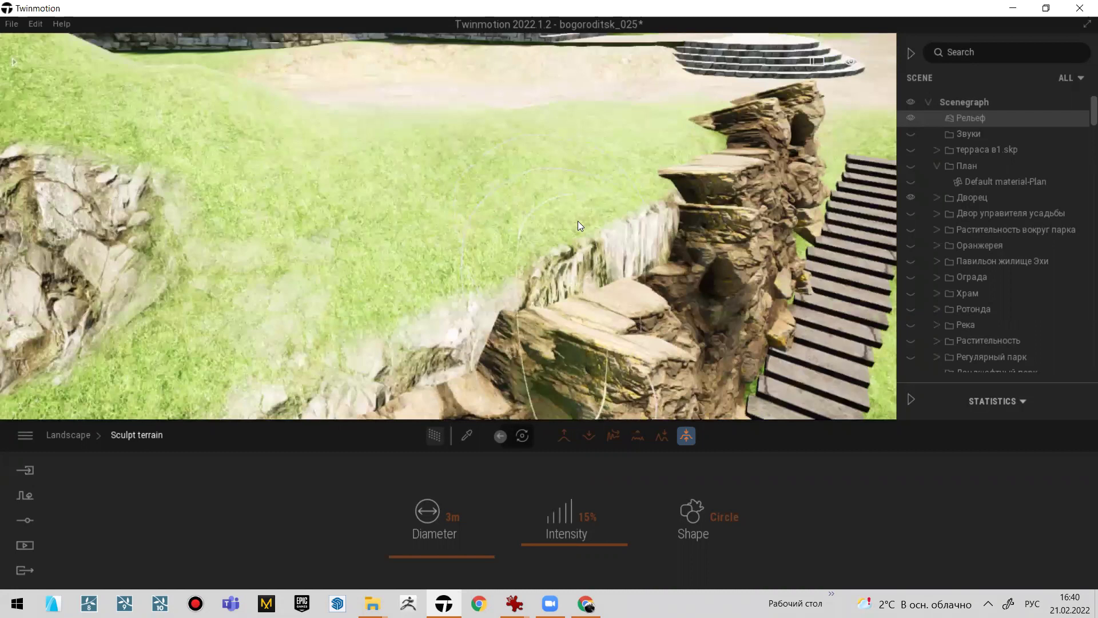
key("alt+Tab")
scroll(580, 220, "down", 1, "ctrl")
key("alt+Tab")
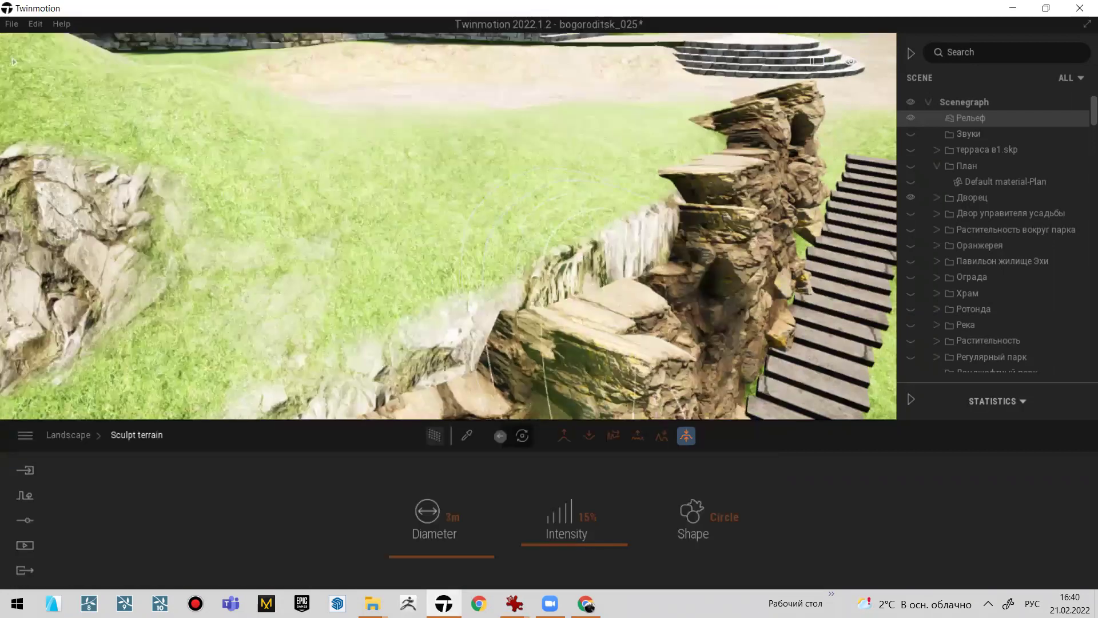
right_click_drag(580, 220, 612, 247)
scroll(616, 252, "down", 2)
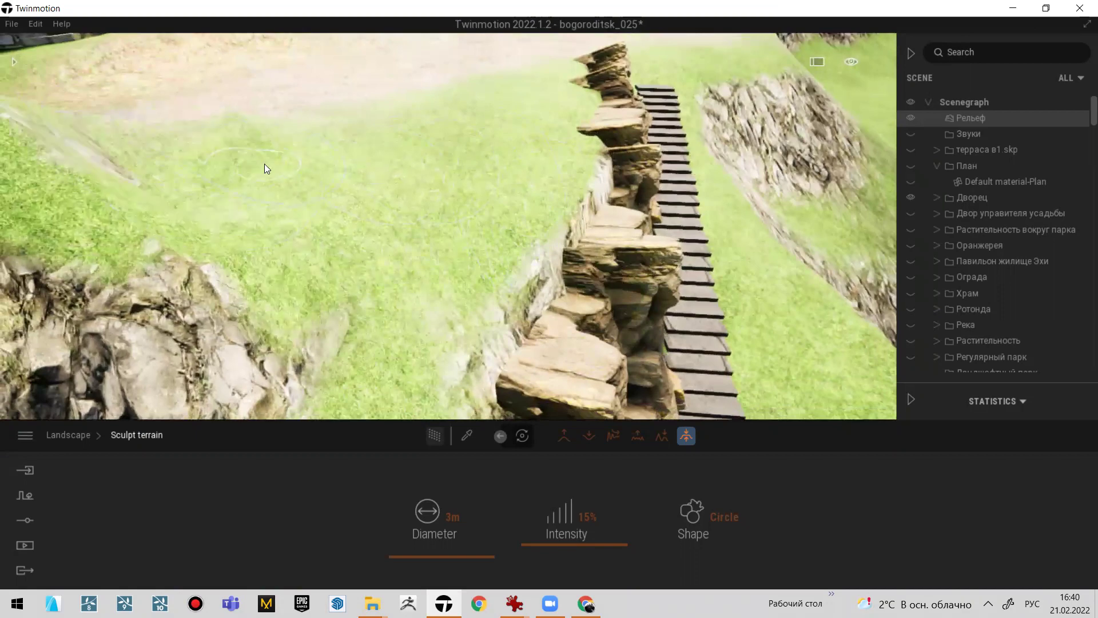
- Sculpt the slope between the sandy path and the rocky cliff farther from the staircase
scroll(299, 227, "down", 3)
middle_click_drag(303, 241, 401, 199, "shift")
mouse_move(323, 145)
left_mouse_down()
mouse_move(321, 184)
mouse_move(295, 243)
mouse_move(362, 157)
left_mouse_up()
middle_click_drag(366, 117, 295, 250)
mouse_move(294, 250)
left_mouse_down()
mouse_move(265, 238)
mouse_move(281, 224)
mouse_move(292, 254)
left_mouse_up()
key("s")
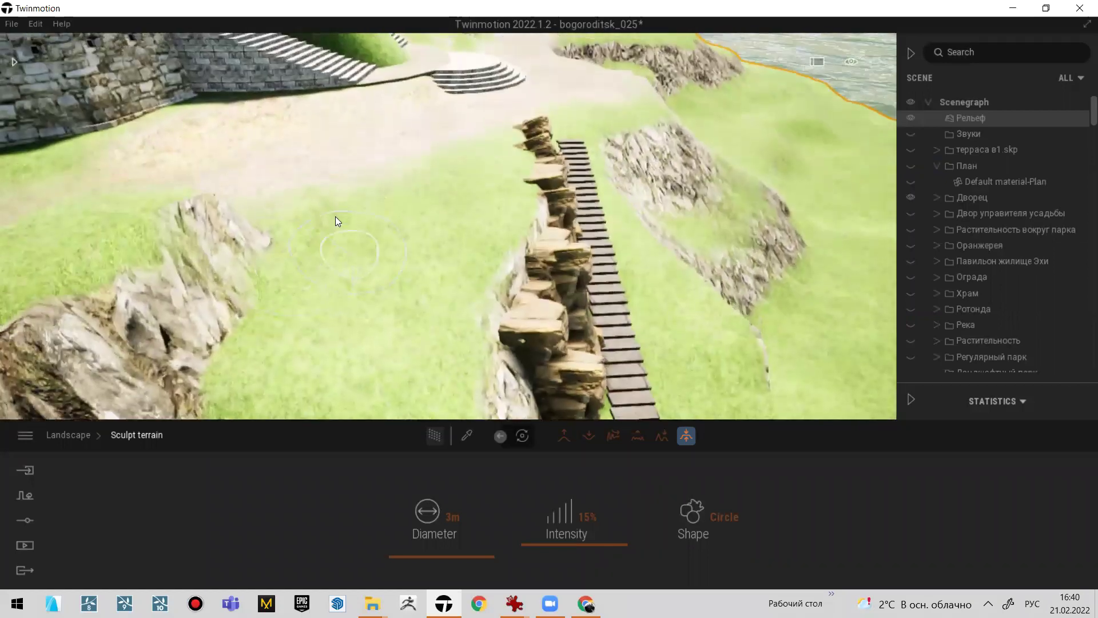
key("w")
key("a")
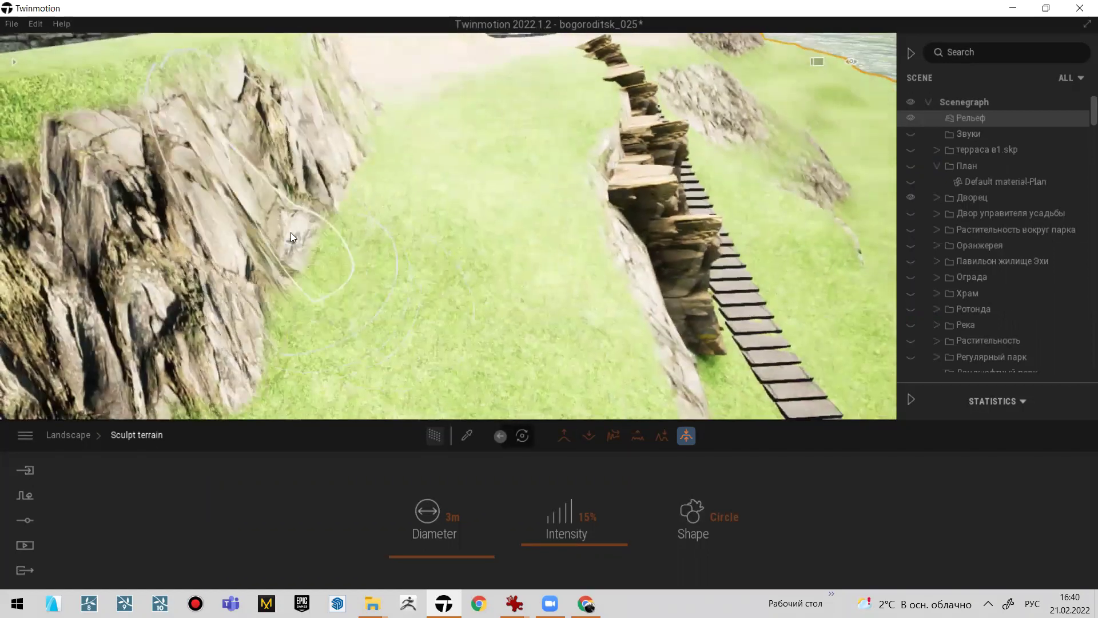
- Even out the steep rocky edge opposite the wall into broad grassy ground reaching the sandy path
scroll(450, 254, "up", 3)
mouse_move(415, 209)
left_mouse_down()
mouse_move(183, 281)
mouse_move(320, 180)
mouse_move(311, 150)
left_mouse_up()
middle_click_drag(311, 150, 331, 212)
scroll(332, 212, "down", 3)
left_click_drag(378, 190, 559, 151)
mouse_move(301, 232)
left_mouse_down()
mouse_move(215, 264)
mouse_move(365, 177)
mouse_move(493, 142)
mouse_move(470, 133)
mouse_move(193, 181)
left_mouse_up()
left_click_drag(370, 127, 566, 112)
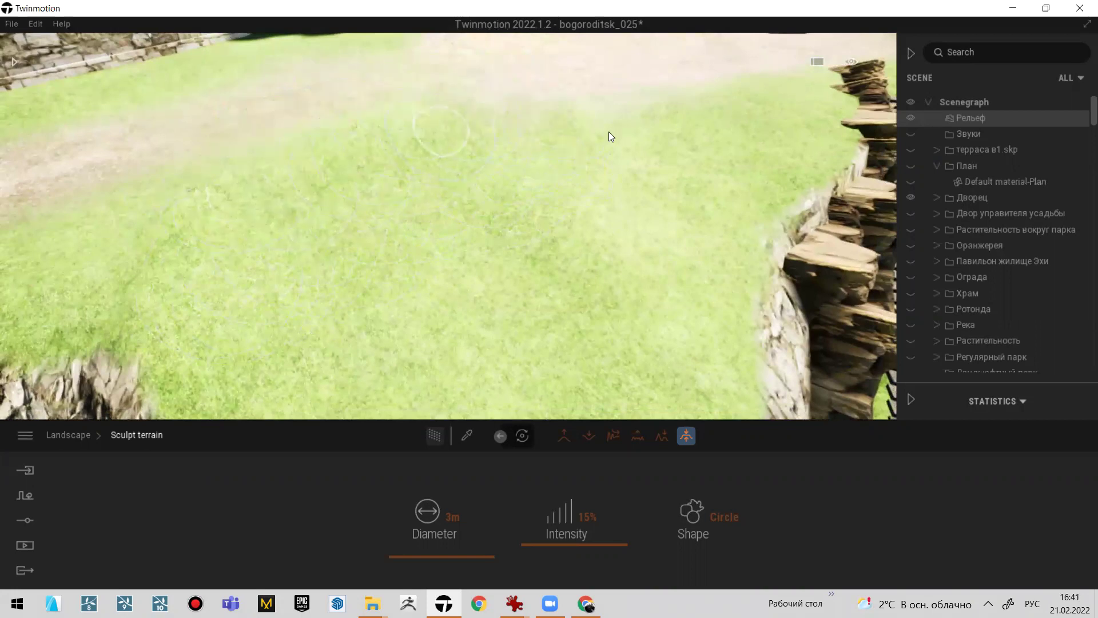
- Switch from terrain sculpting to moving objects and reposition the near rock formation beside the wooden staircase
middle_click_drag(608, 131, 505, 208)
right_click_drag(505, 208, 496, 233)
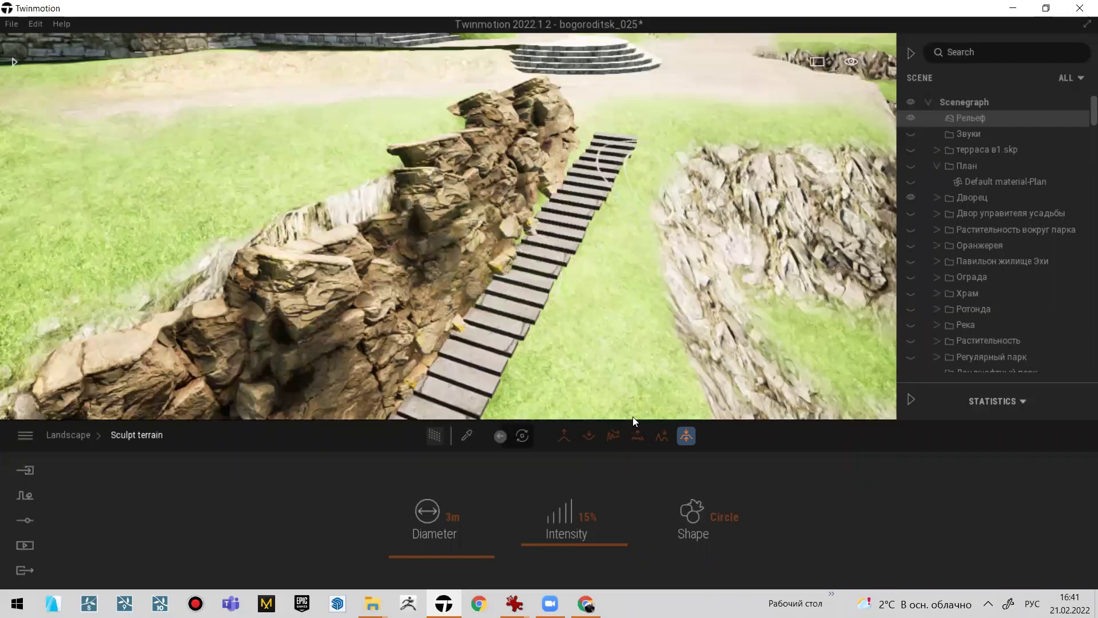
mouse_move(562, 279)
right_mouse_down()
mouse_move(552, 289)
mouse_move(538, 274)
mouse_move(558, 283)
right_mouse_up()
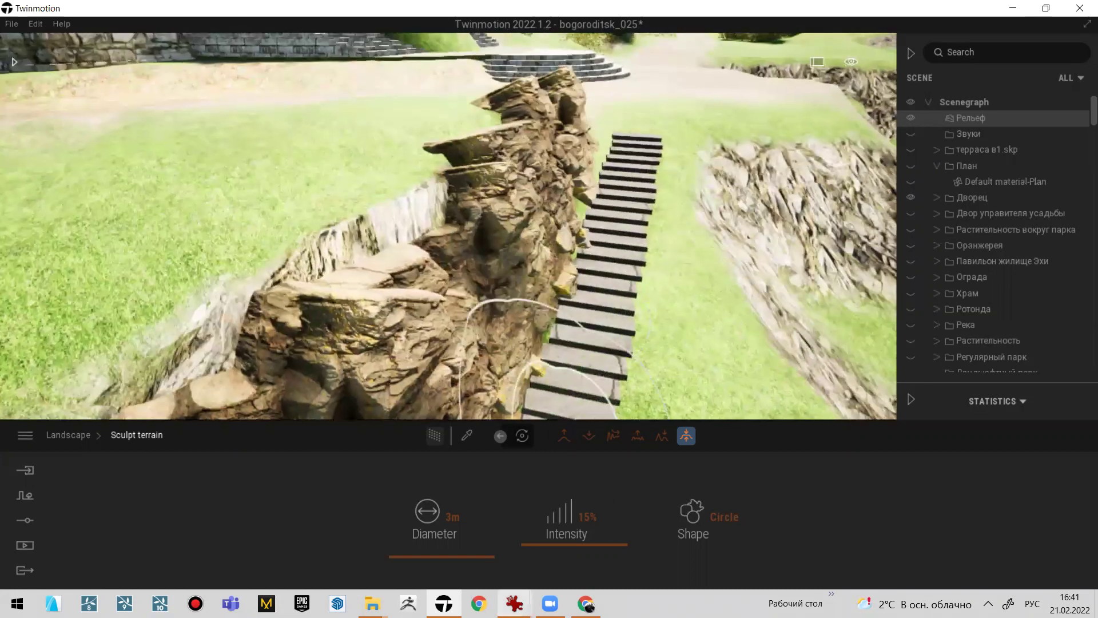
mouse_move(373, 604)
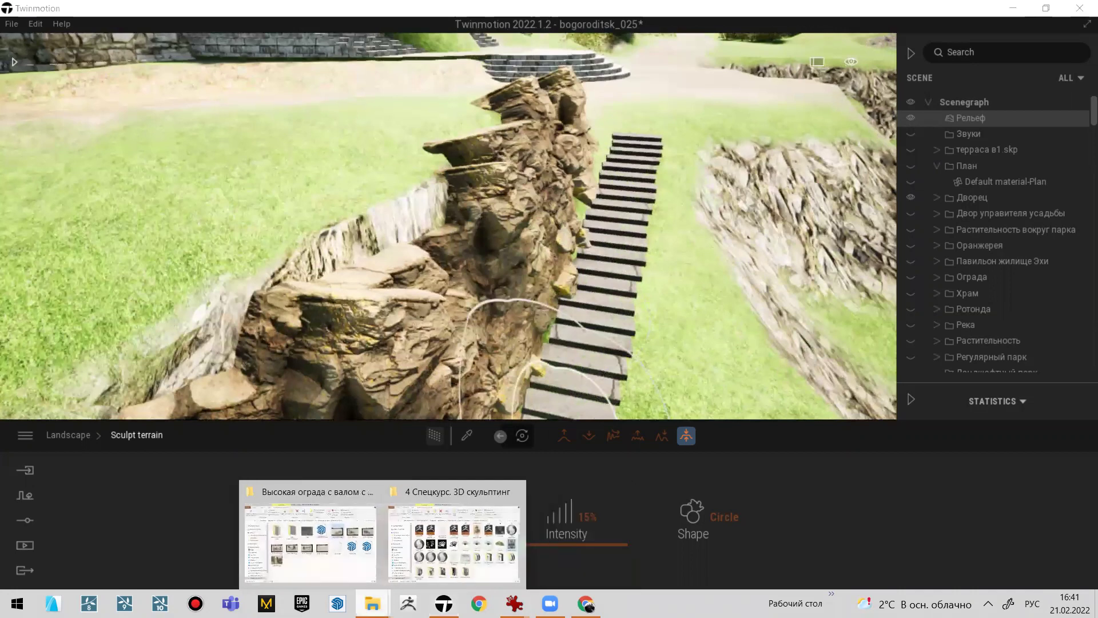
left_click(887, 488)
right_click_drag(658, 274, 648, 253)
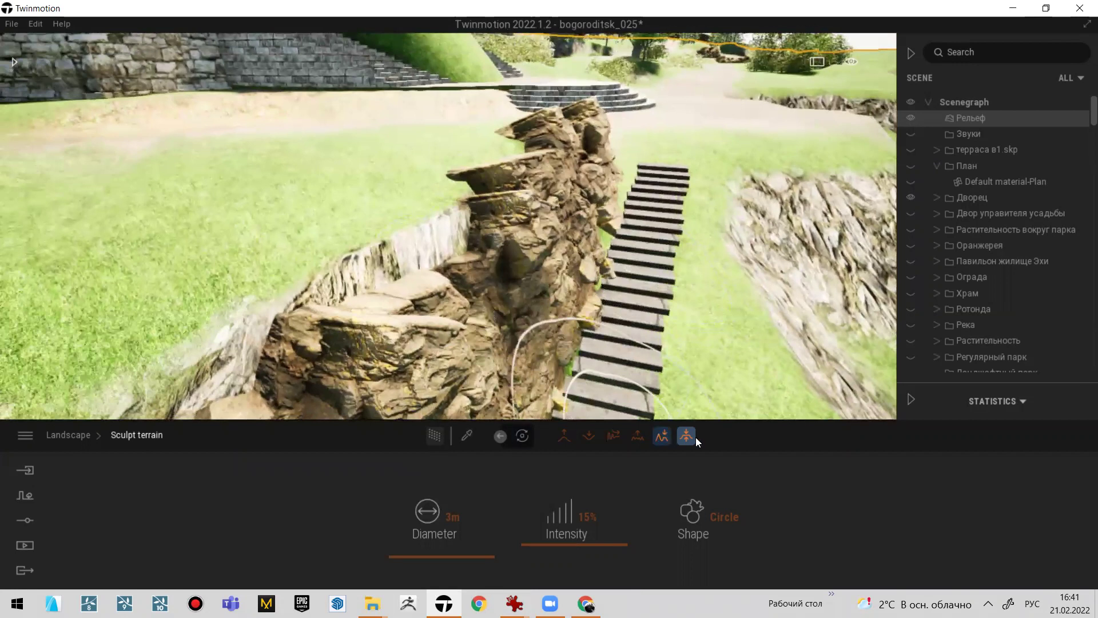
left_click(522, 436)
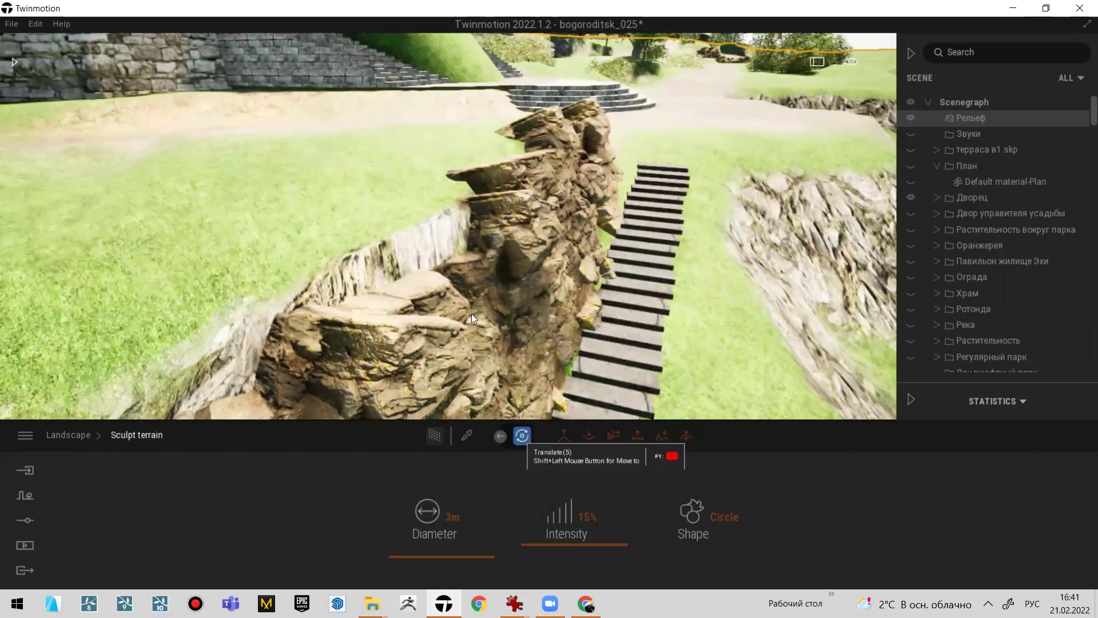
left_click(427, 318)
left_click_drag(456, 284, 464, 244)
key("d")
right_click_drag(464, 244, 557, 151)
- Select individual rock formations along the wall beside the staircase and adjust the position of the lower one
key("s")
left_click(565, 89)
key("w")
key("d")
key("s")
left_click(402, 190)
key("w")
left_click(426, 182)
mouse_move(373, 604)
left_click_drag(557, 151, 540, 273)
- Compare the staircase descent and its rock wall with the reference engraving И-VII-1304-4.jpg
key("alt+Tab")
key("alt+Tab")
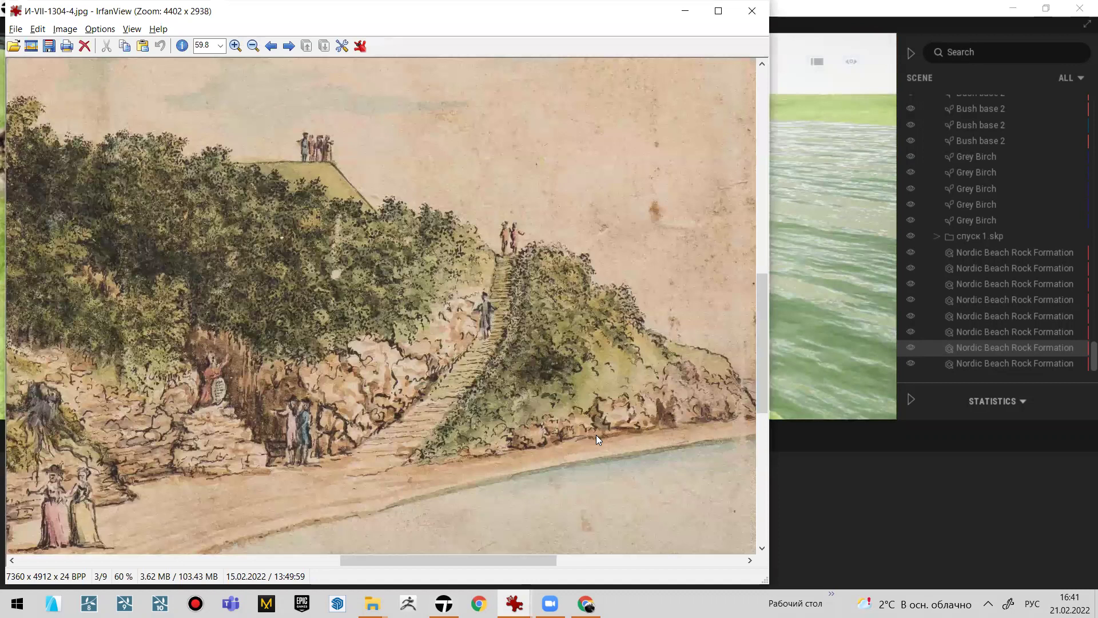
key("alt+Tab")
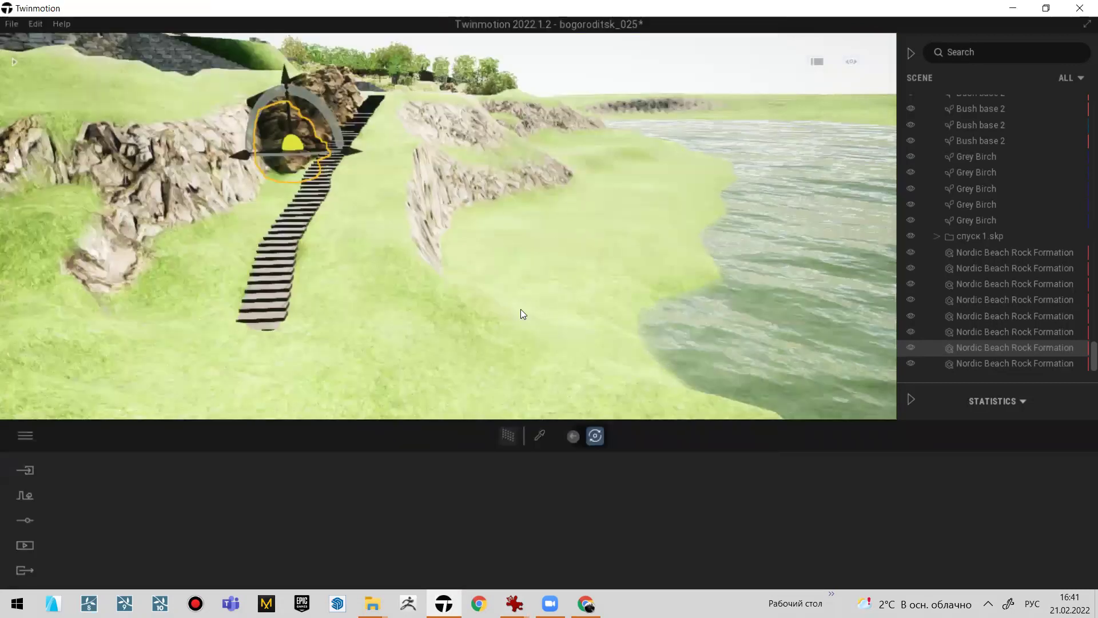
key("alt+Tab")
key("alt+Tab")
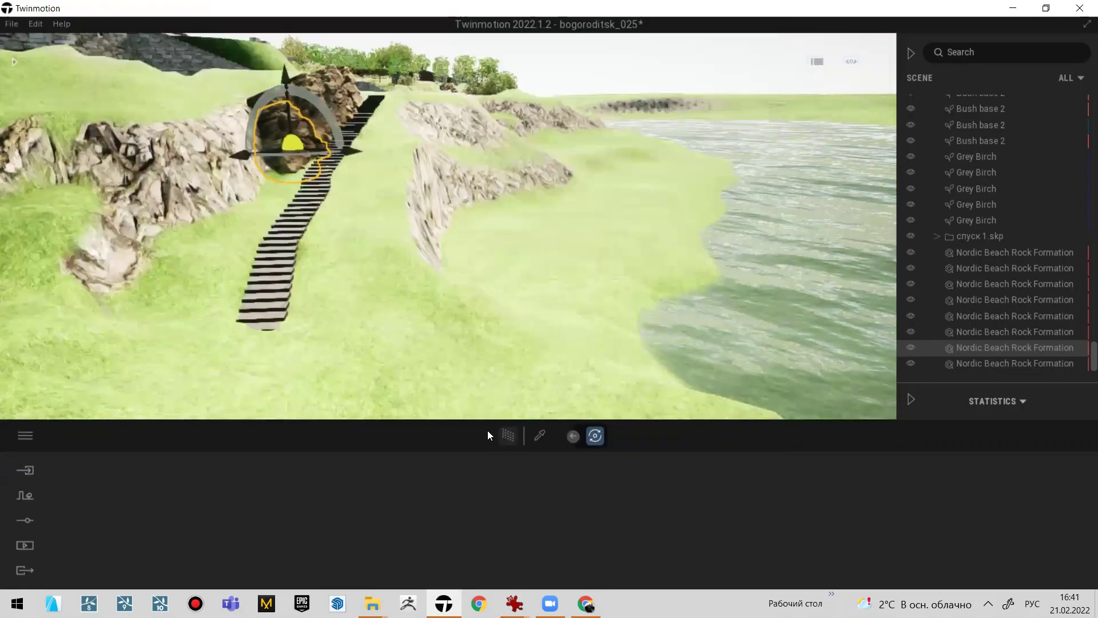
scroll(482, 240, "up", 2)
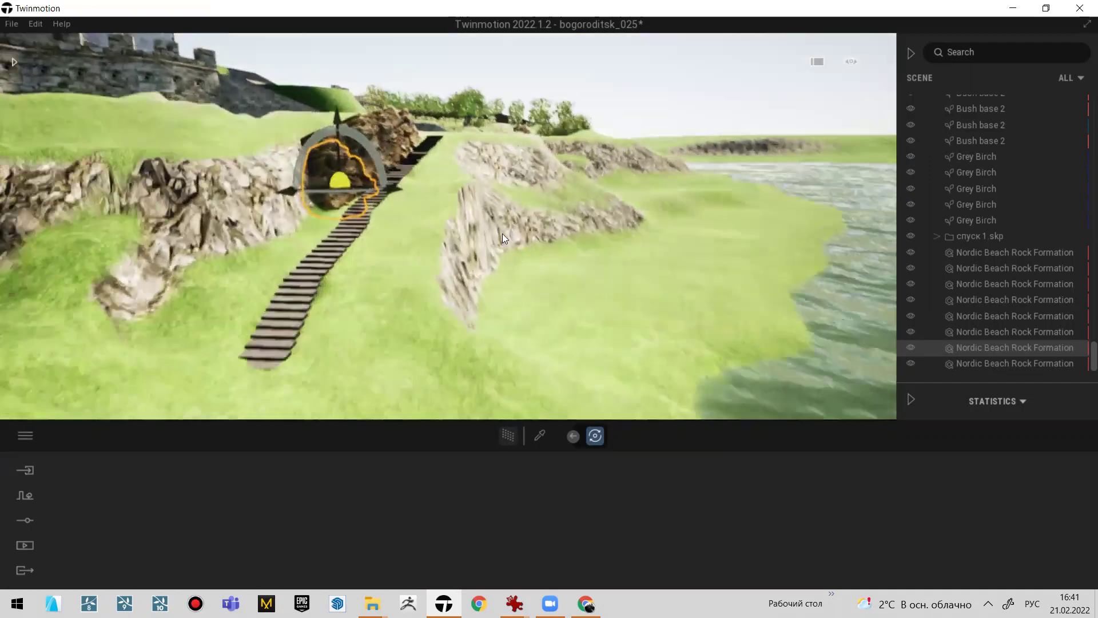
key("alt+Tab")
key("alt+Tab")
- Select the two lowest rock formations of the wall together, duplicate them and move the copies farther down along the staircase
key("w")
right_click_drag(448, 225, 372, 104)
right_click_drag(497, 240, 497, 346)
key("w")
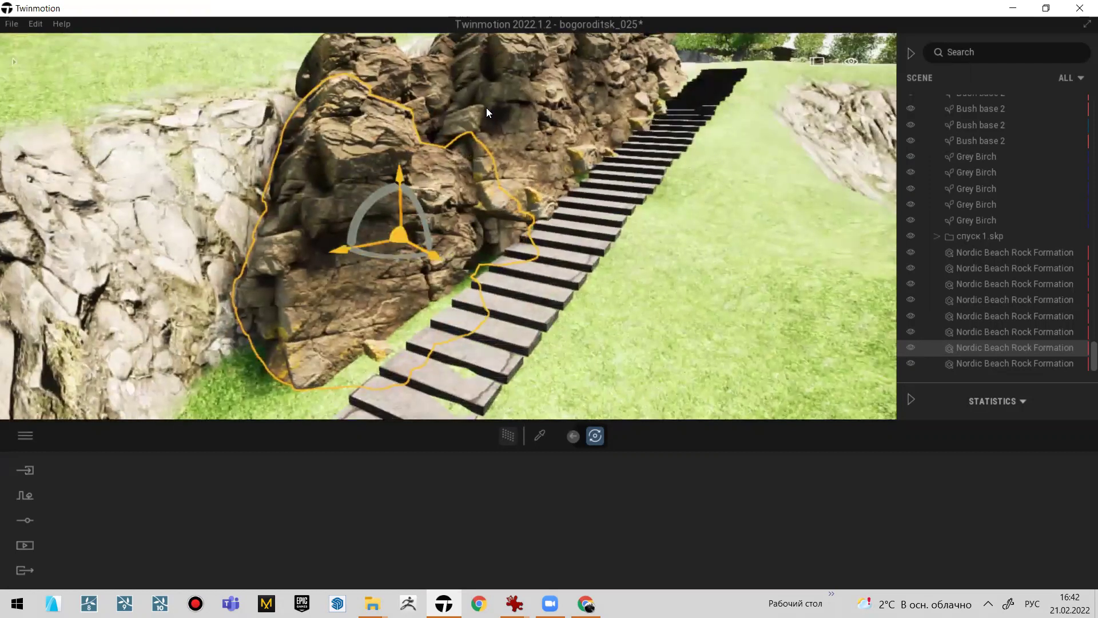
left_click(402, 123, "ctrl")
key("ctrl+v")
left_click(514, 368)
left_click_drag(337, 242, 179, 289)
left_click(279, 269)
- Lower the two duplicated rocks and fine-tune their position and rotation beside the lower steps of the staircase
middle_click_drag(280, 268, 497, 238)
scroll(353, 165, "down", 3)
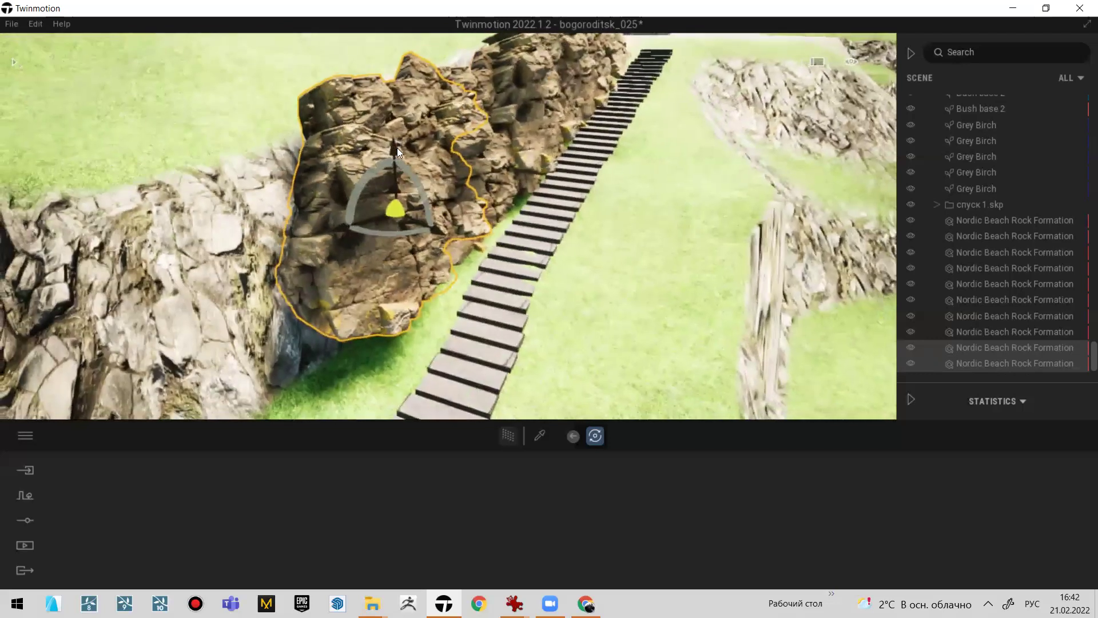
left_click_drag(397, 148, 390, 192)
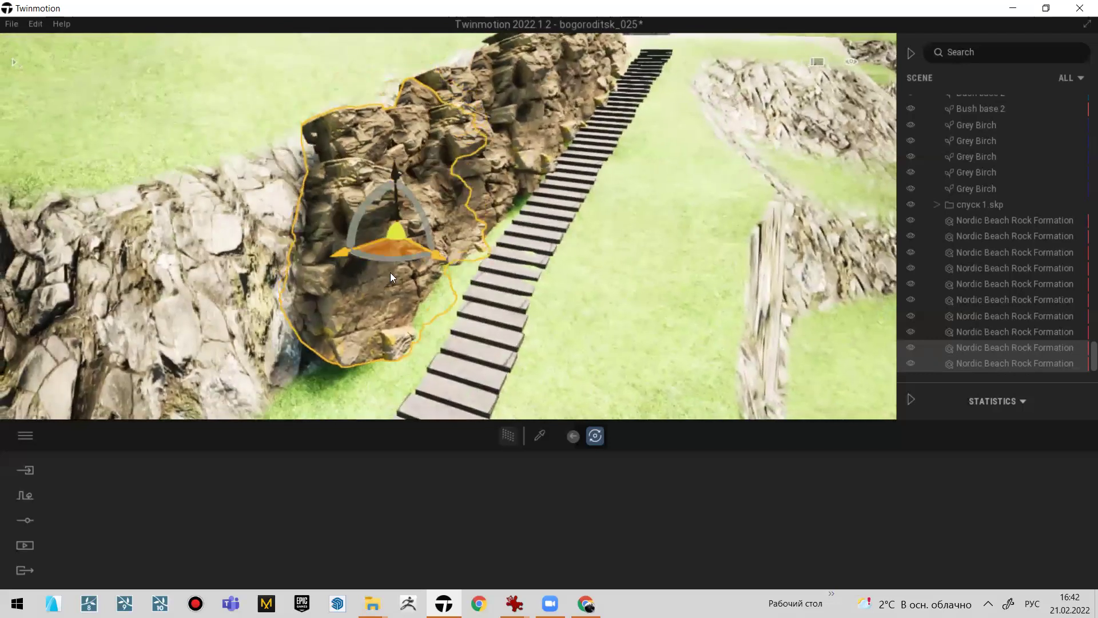
left_click_drag(400, 252, 391, 272)
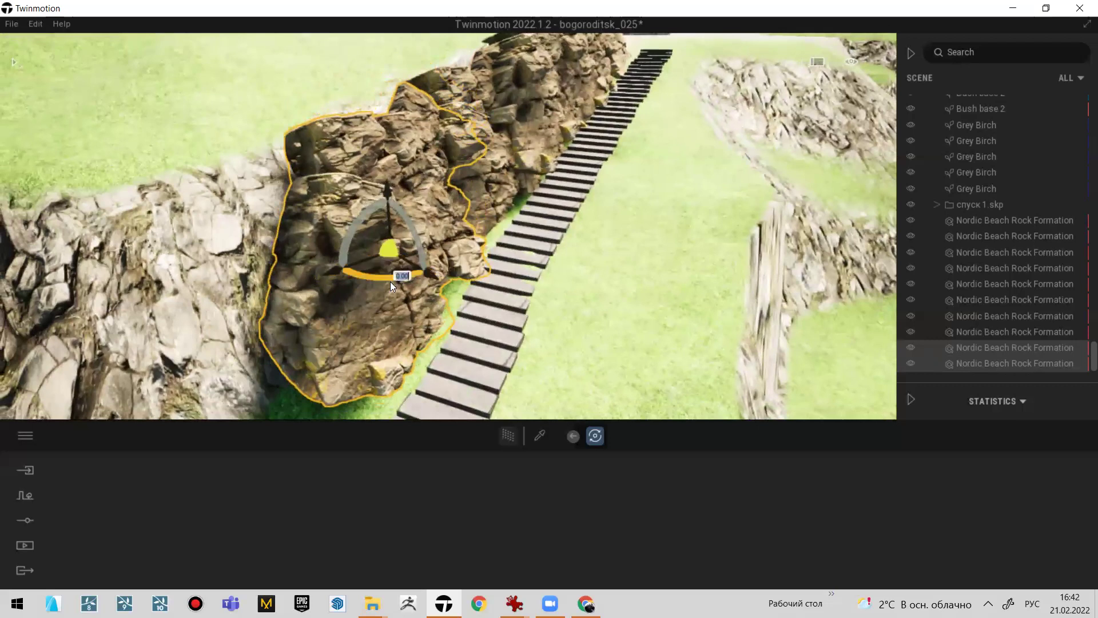
left_click_drag(395, 279, 387, 271)
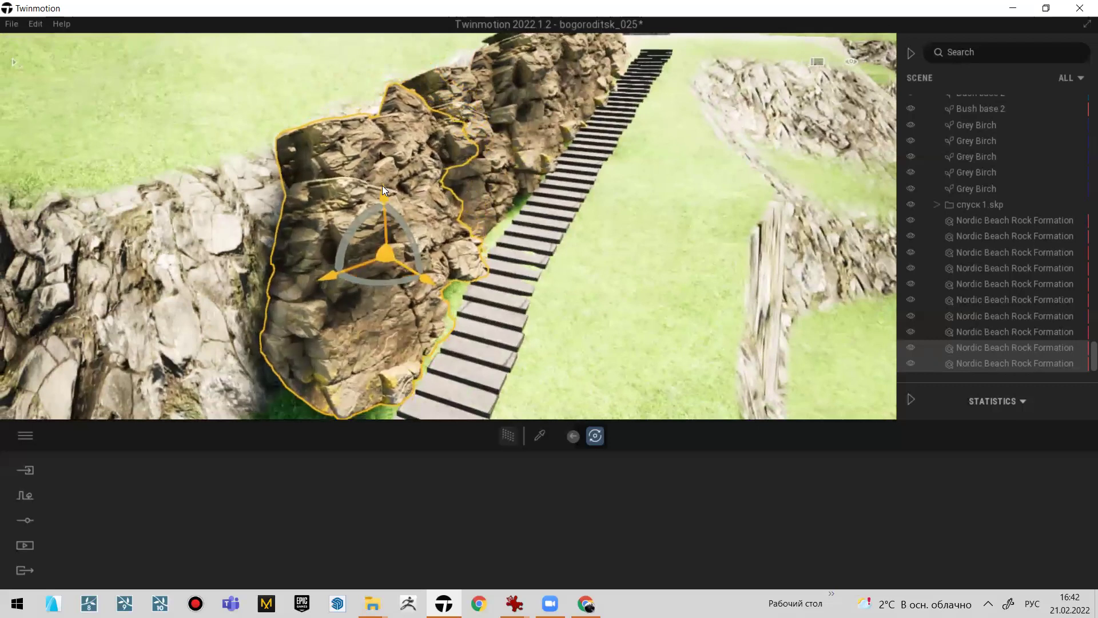
mouse_move(384, 195)
left_mouse_down()
mouse_move(378, 223)
mouse_move(380, 197)
left_mouse_up()
- Select the Рельеф terrain, return to sculpting it and work on the rocky edge directly behind the wall
right_click_drag(381, 197, 316, 158)
left_click(342, 161)
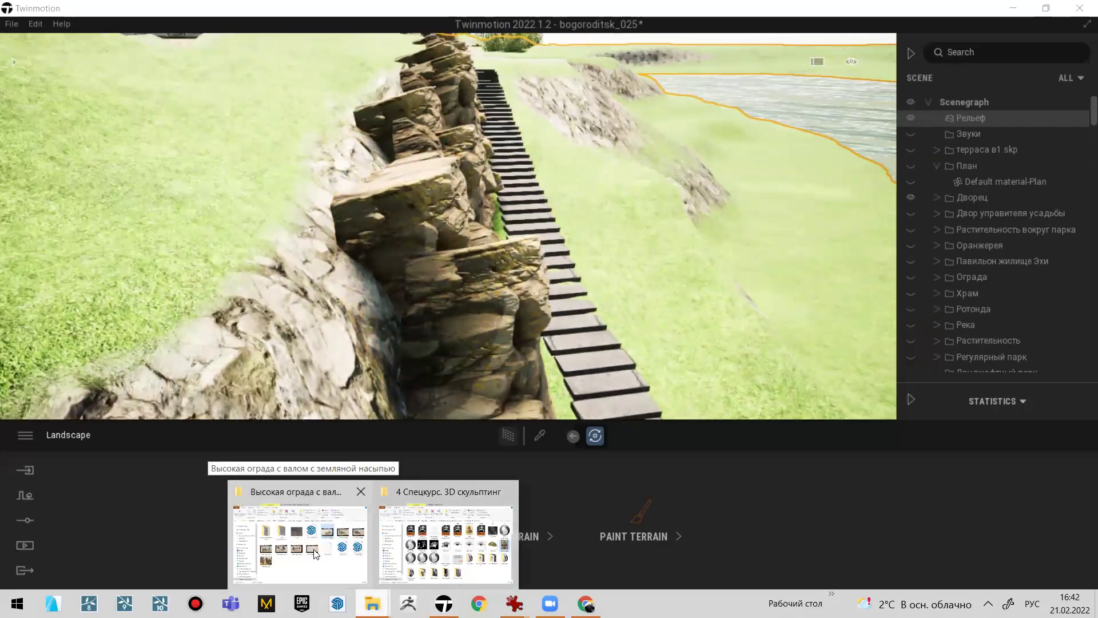
right_click_drag(580, 260, 206, 135)
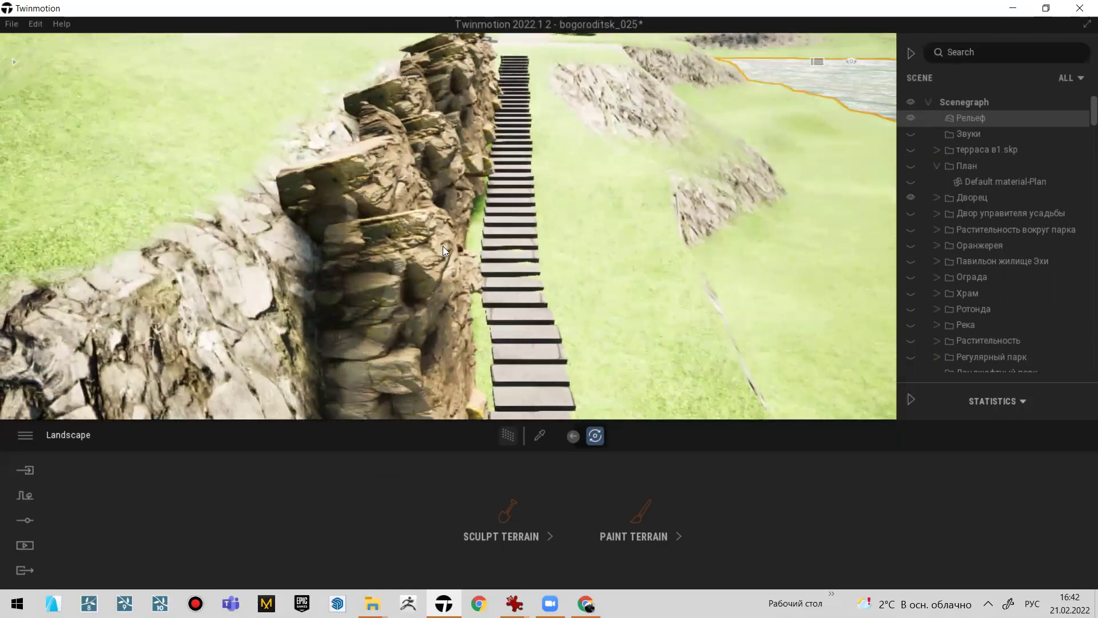
left_click(516, 505)
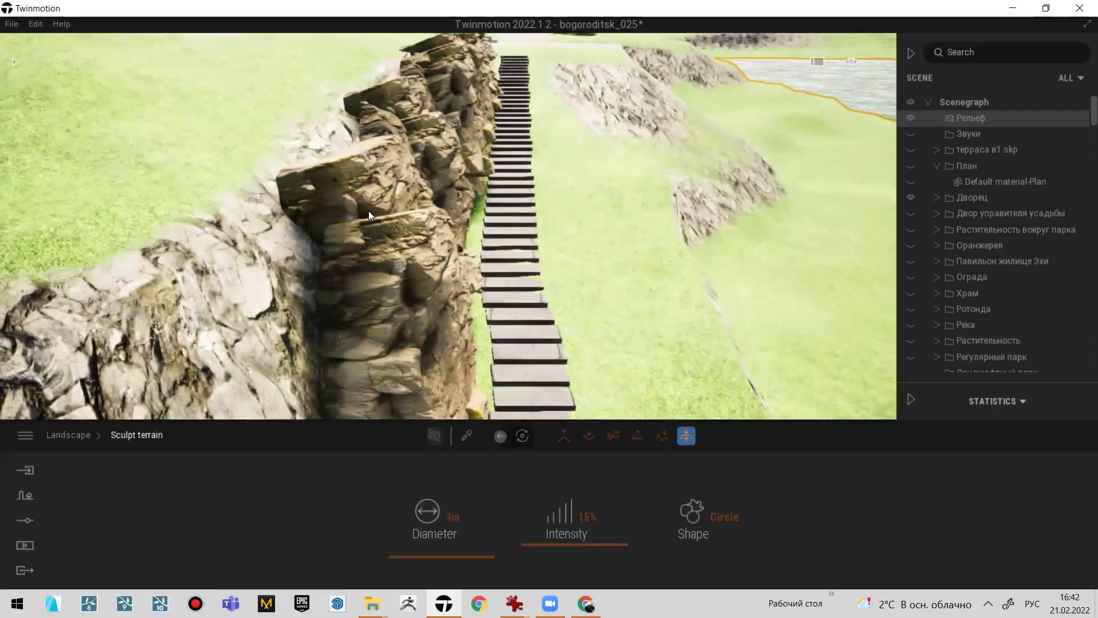
middle_click_drag(375, 255, 191, 136)
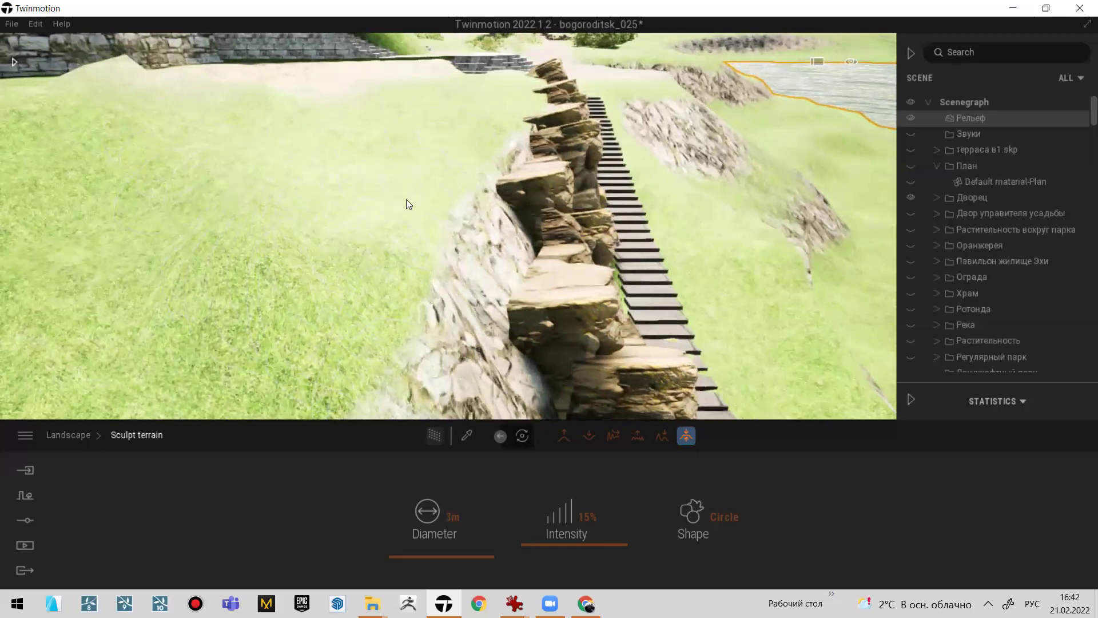
mouse_move(463, 240)
left_mouse_down()
mouse_move(424, 278)
mouse_move(502, 251)
mouse_move(495, 175)
mouse_move(524, 203)
mouse_move(525, 246)
mouse_move(508, 177)
mouse_move(523, 146)
mouse_move(501, 274)
mouse_move(476, 273)
mouse_move(480, 252)
left_mouse_up()
- Even out the rocky ground behind the wall's lower rocks into a grassy slope level with their tops
scroll(475, 256, "down", 3)
scroll(473, 248, "down", 2)
mouse_move(468, 247)
middle_mouse_down()
mouse_move(443, 225)
mouse_move(519, 232)
mouse_move(516, 257)
mouse_move(480, 176)
middle_mouse_up()
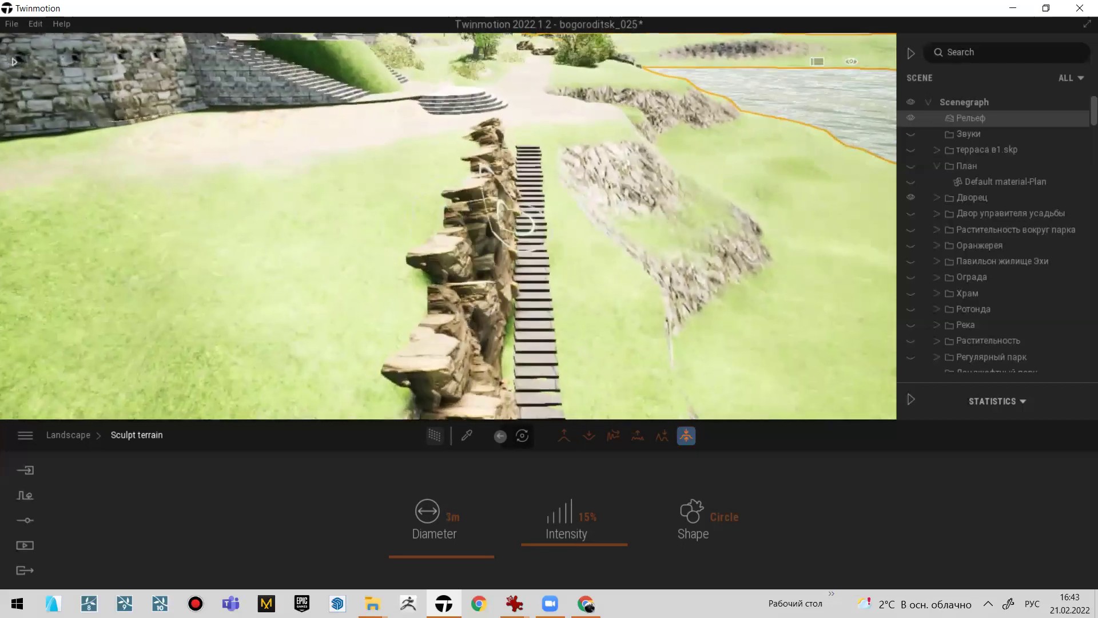
scroll(527, 226, "up", 3)
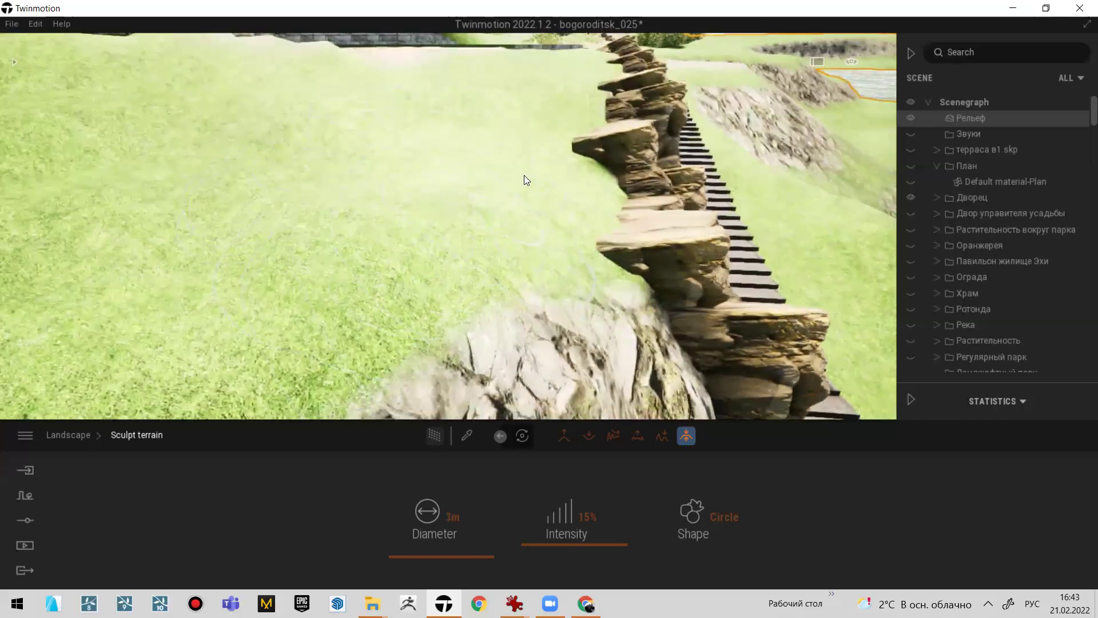
middle_click_drag(452, 75, 437, 121)
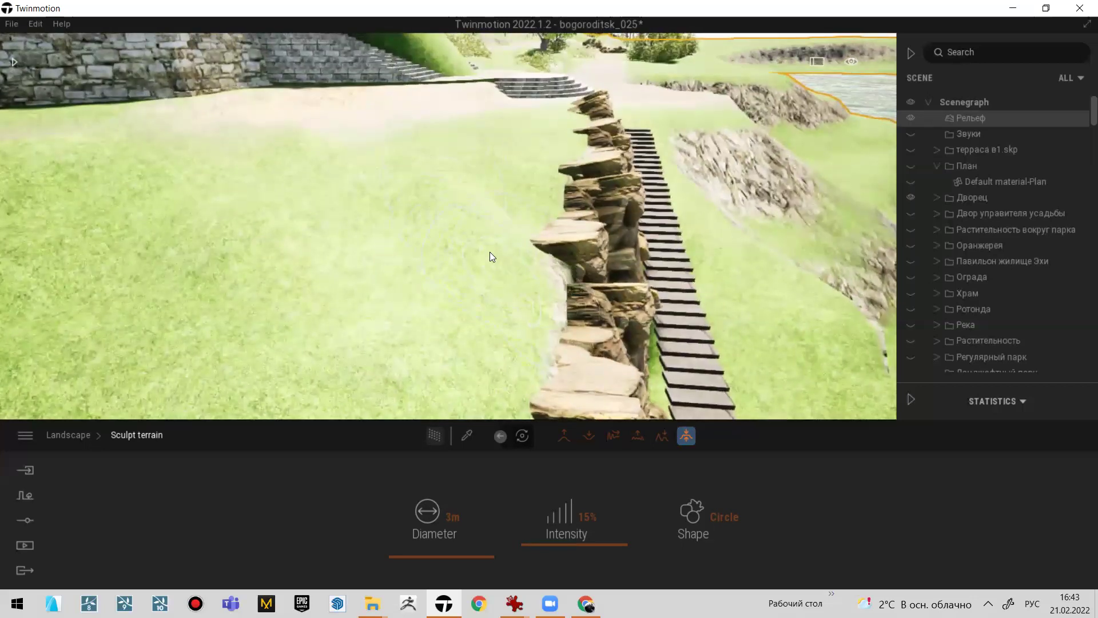
middle_click_drag(501, 261, 539, 197)
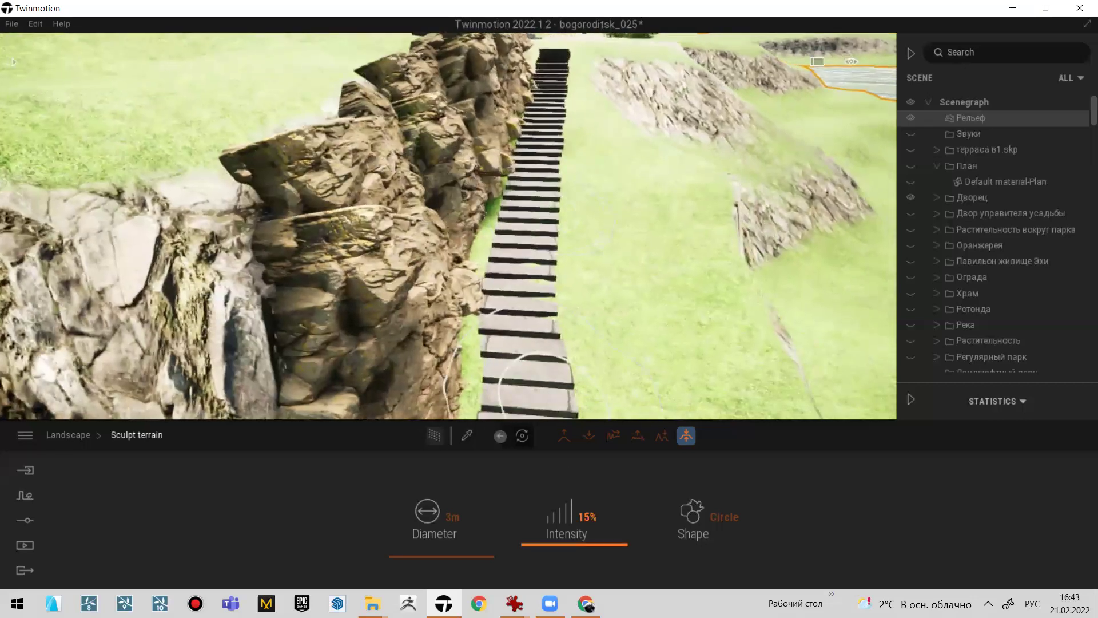
- Check the latest messages in the VKontakte course chat and open the Транспорт folder inside объекты реконструкции in File Explorer
mouse_move(377, 601)
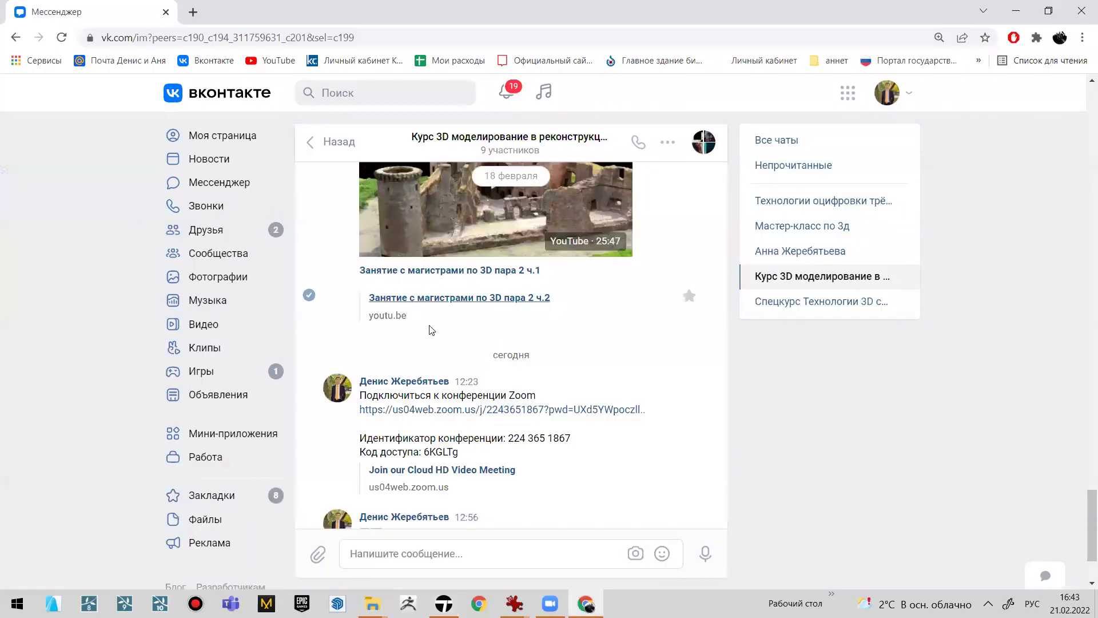
scroll(404, 403, "down", 2)
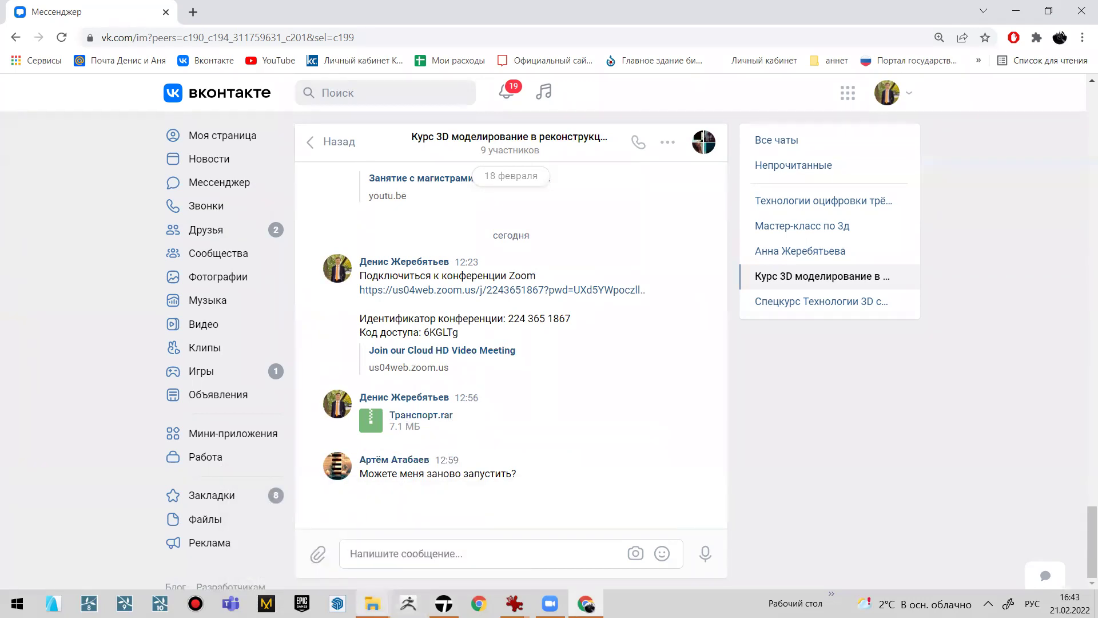
left_click(373, 603)
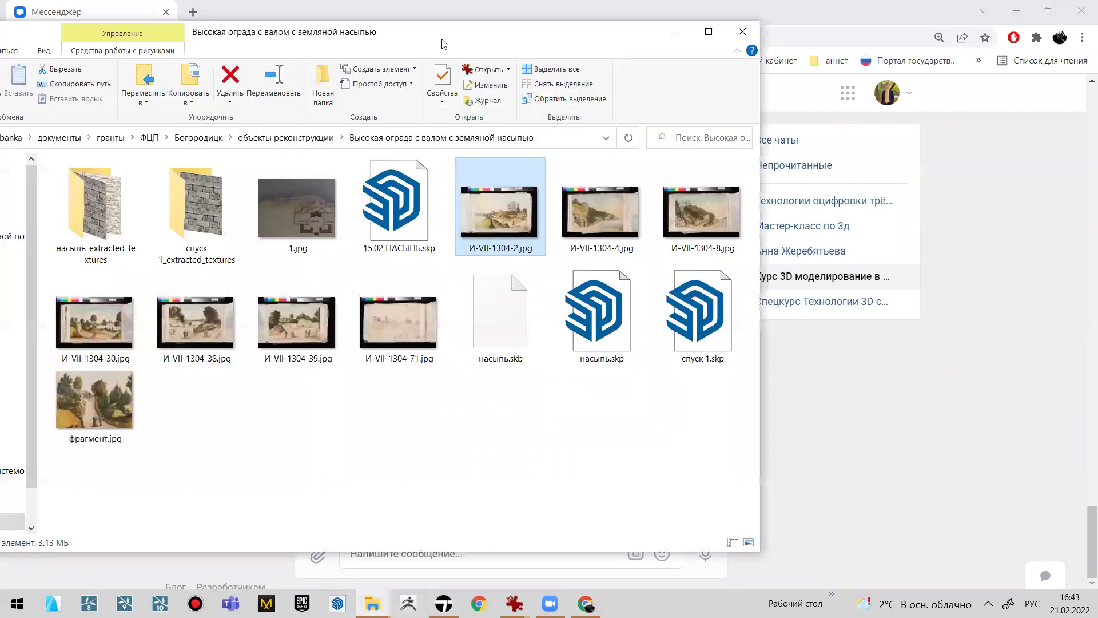
left_click_drag(442, 44, 580, 26)
left_click(424, 118)
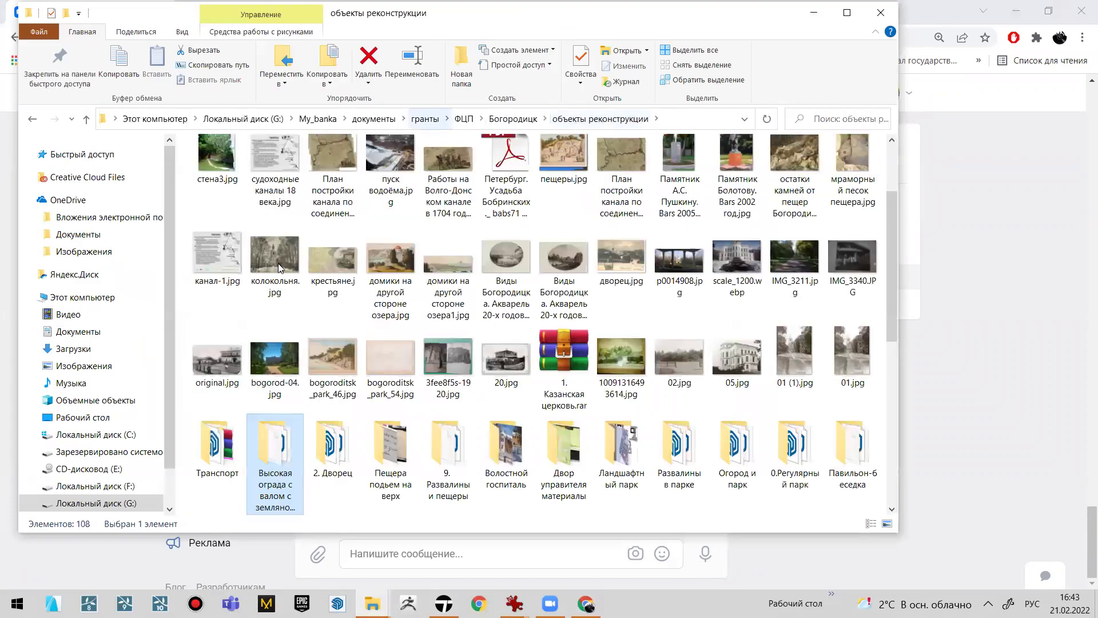
double_click(217, 446)
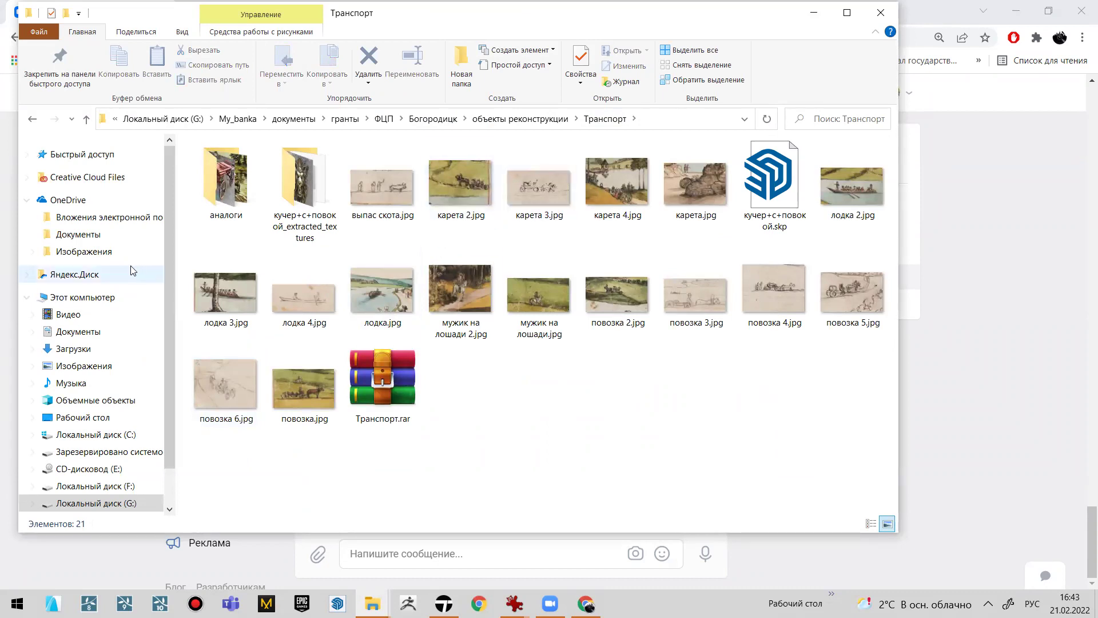
- Sort the Транспорт folder by date and view карета 4.jpg full screen
right_click(645, 410)
mouse_move(744, 212)
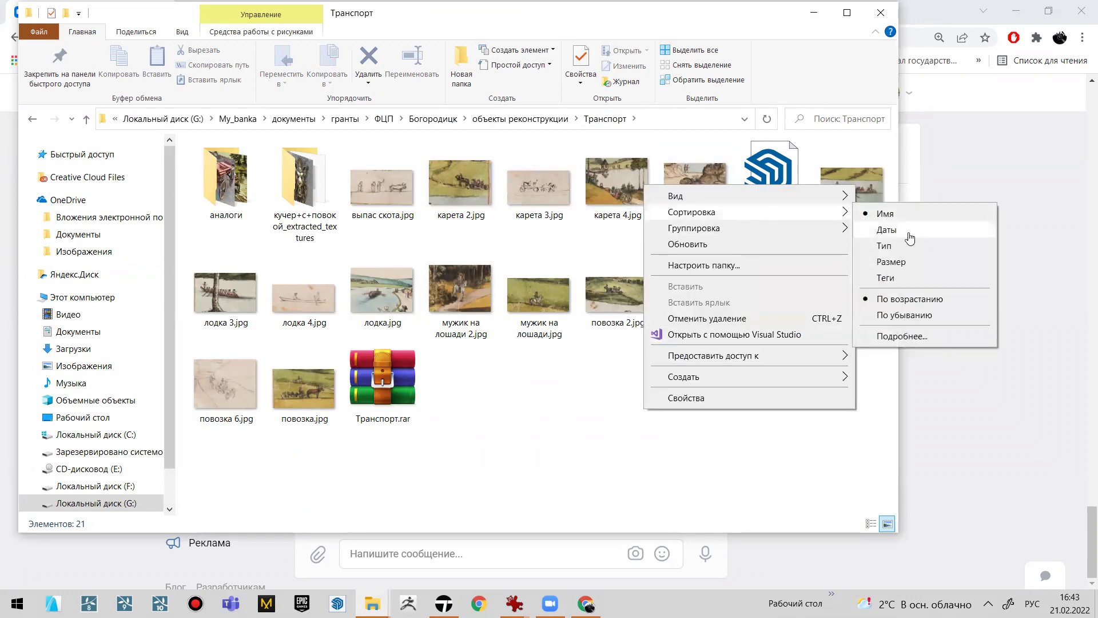
left_click(910, 238)
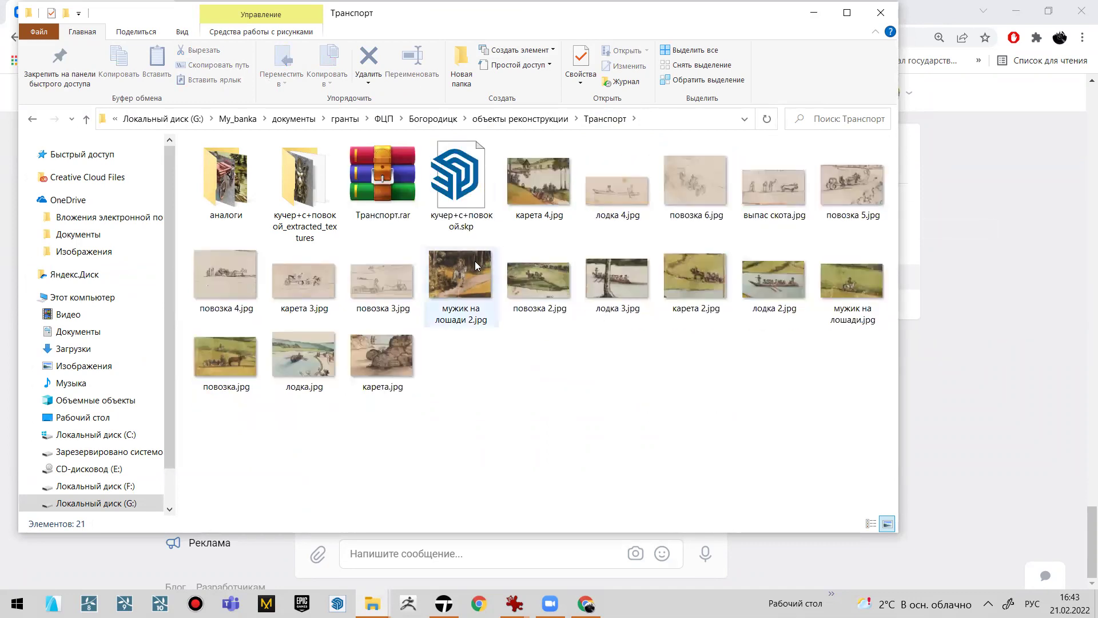
double_click(522, 199)
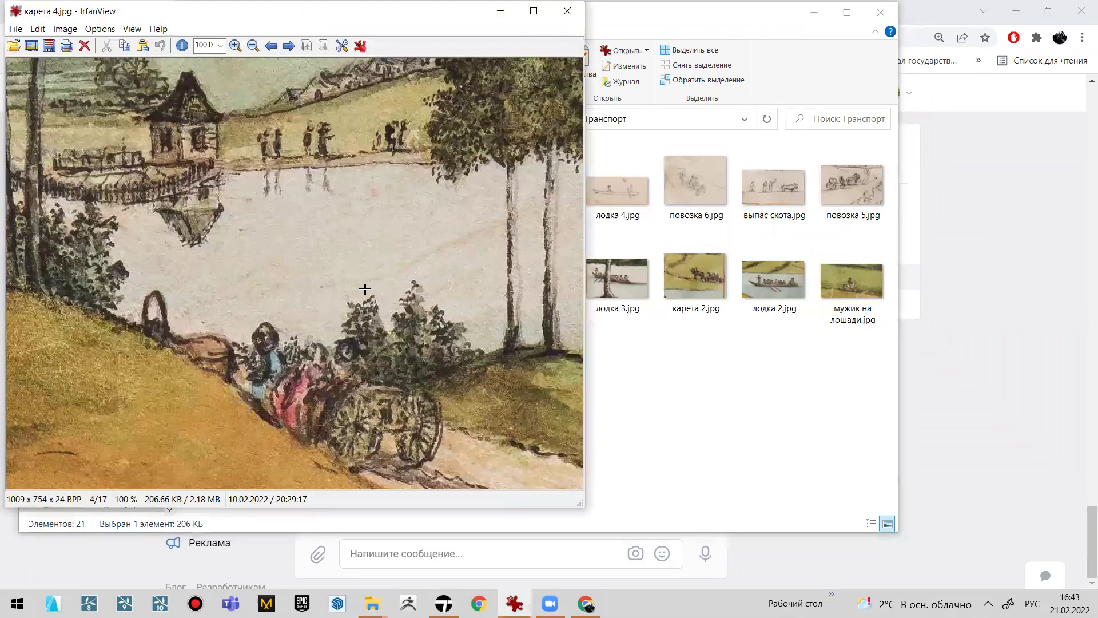
double_click(365, 289)
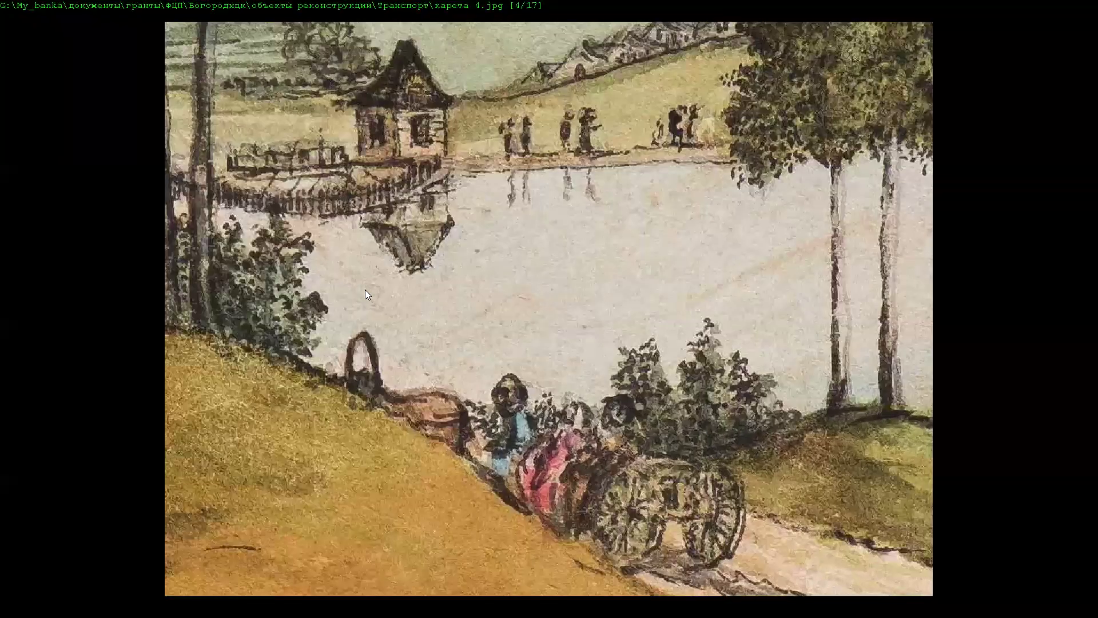